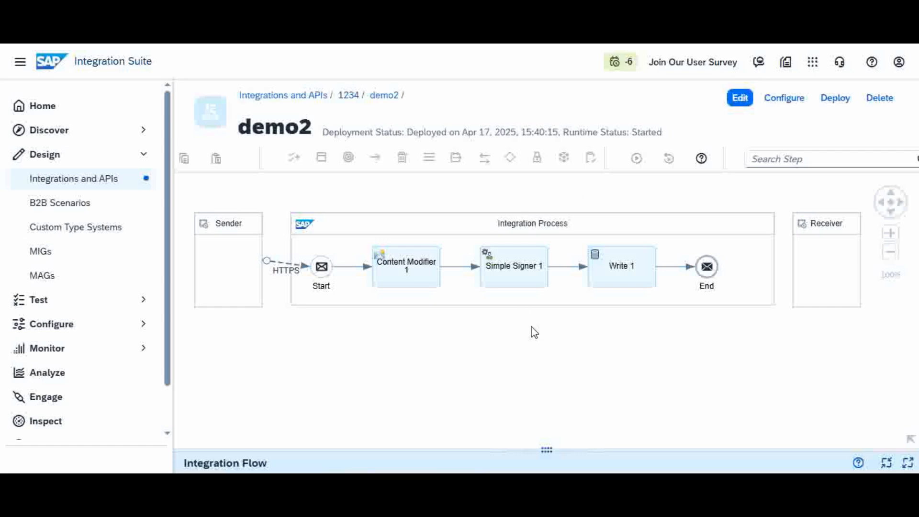
- Open the Manage Keystore page from the Monitor overview and dismiss the news announcement
{"action": "left_click", "coordinate": [48, 350]}
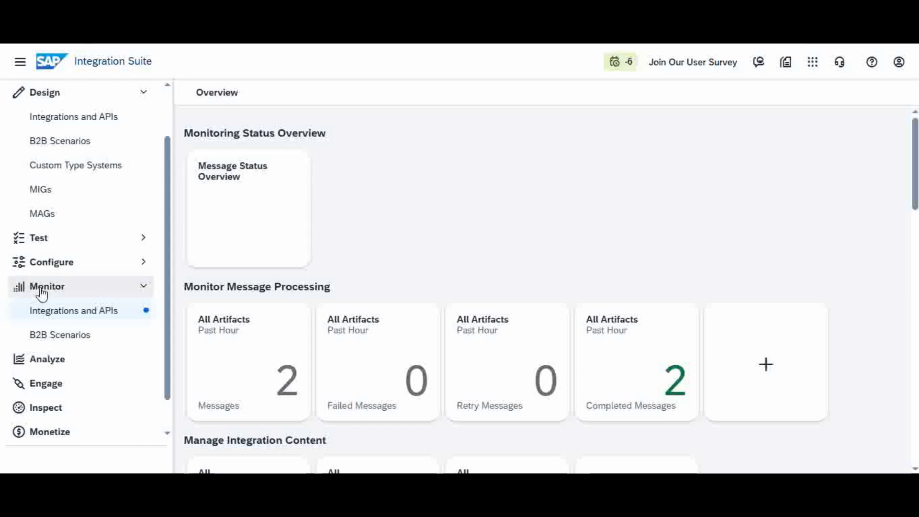
{"action": "left_click_drag", "start_coordinate": [916, 153], "coordinate": [914, 248]}
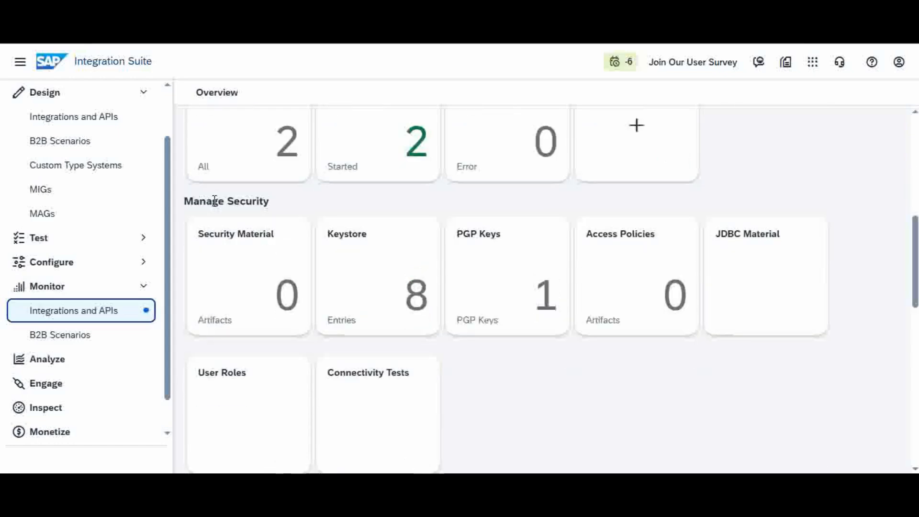
{"action": "left_click", "coordinate": [377, 282]}
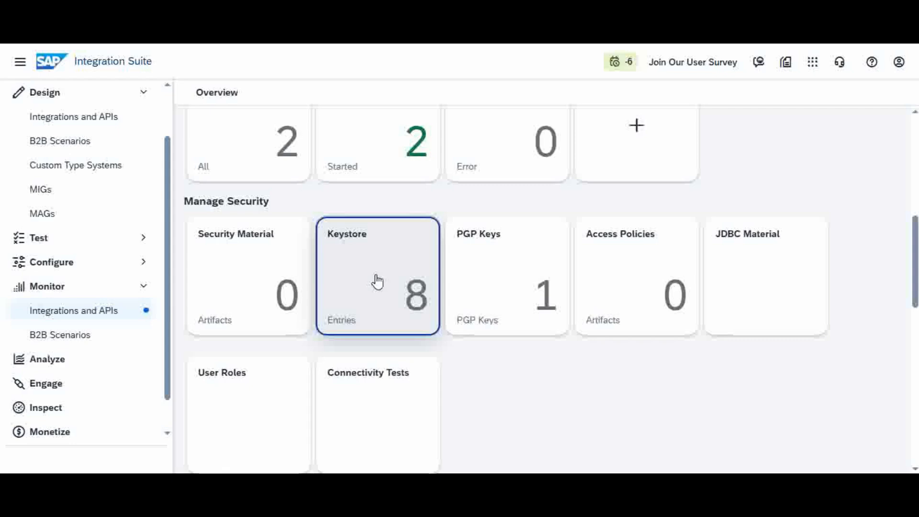
{"action": "left_click", "coordinate": [377, 283]}
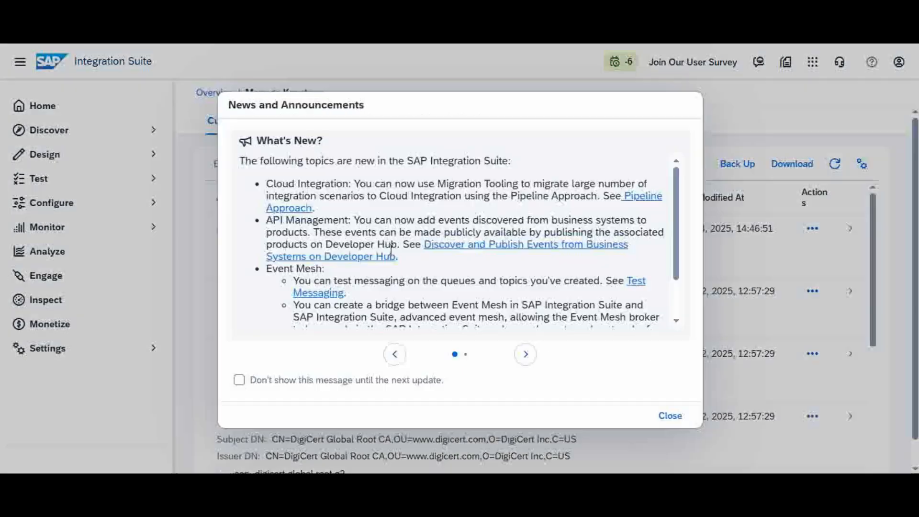
{"action": "left_click", "coordinate": [670, 415]}
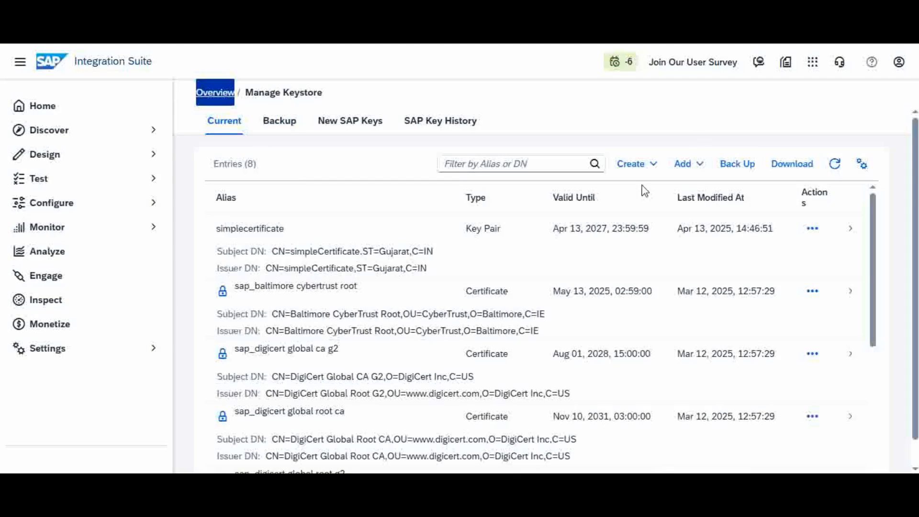
- Open the Create Key Pair dialog and inspect the Key Type options and Key Size field
{"action": "left_click", "coordinate": [656, 172]}
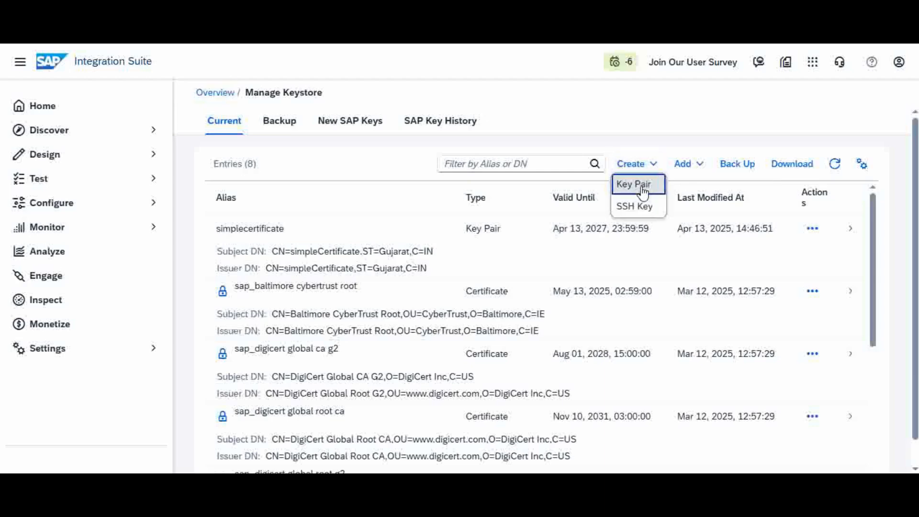
{"action": "left_click", "coordinate": [642, 185]}
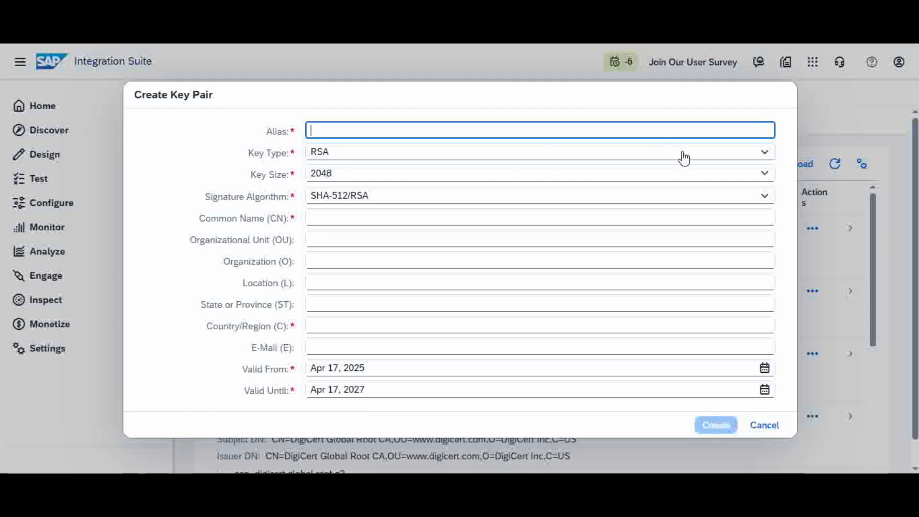
{"action": "left_click", "coordinate": [765, 154]}
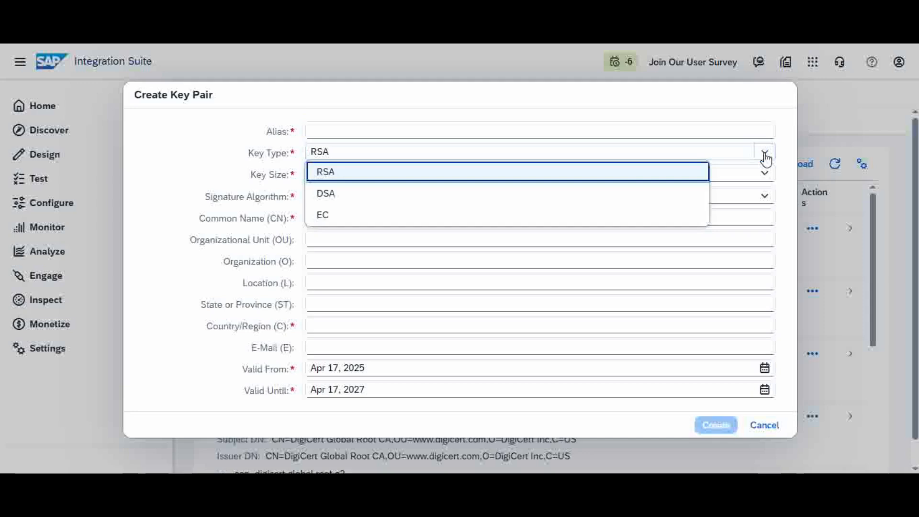
{"action": "left_click", "coordinate": [764, 154]}
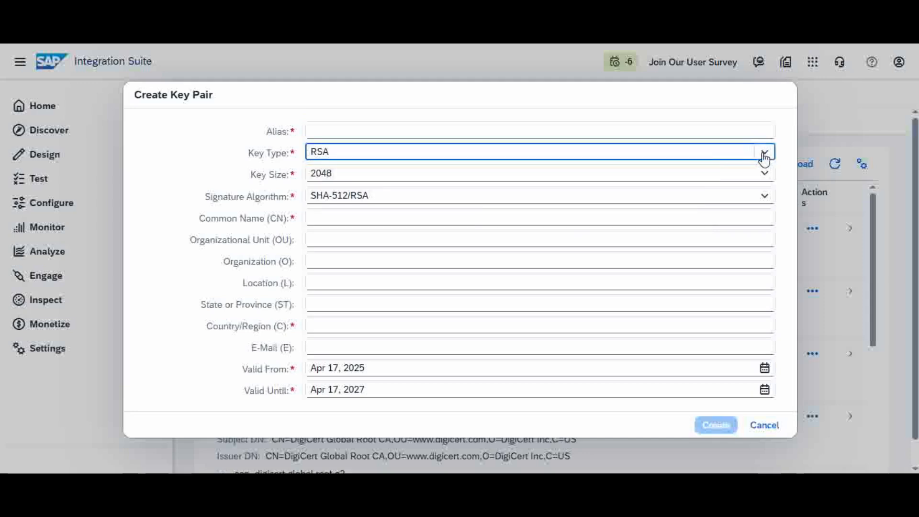
{"action": "left_click", "coordinate": [350, 173]}
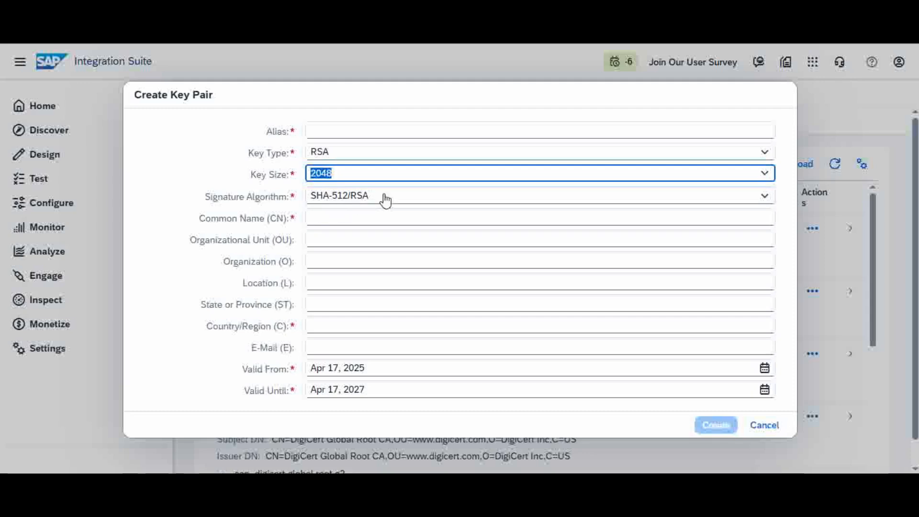
- Step through the key pair dialog's required fields, then cancel the dialog without creating anything
{"action": "left_click", "coordinate": [324, 220]}
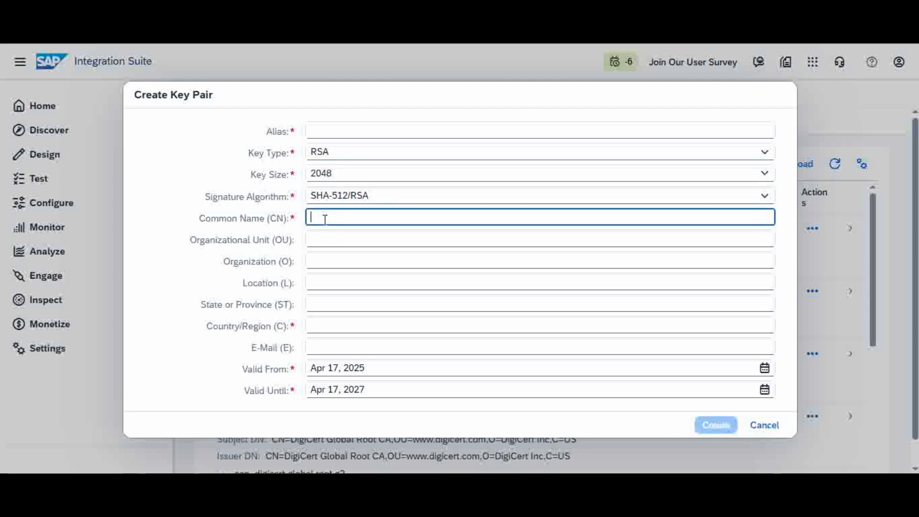
{"action": "left_click", "coordinate": [323, 131]}
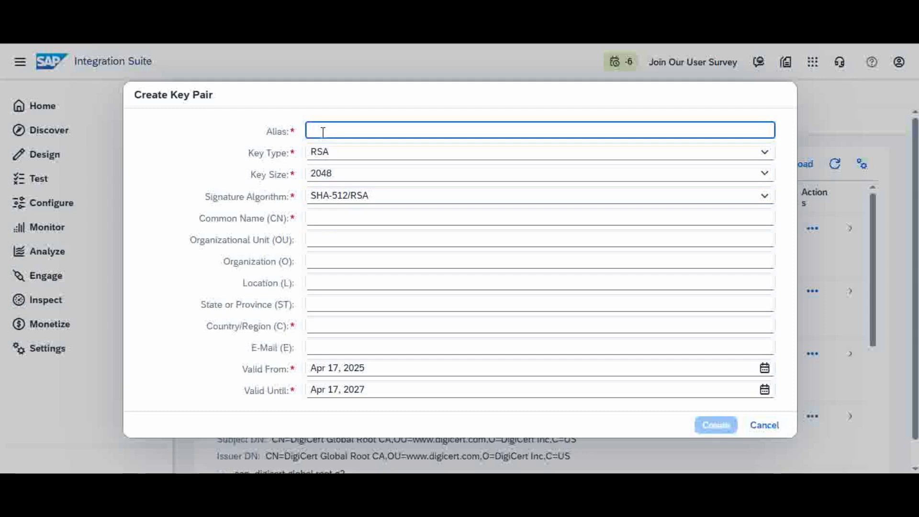
{"action": "left_click", "coordinate": [317, 216]}
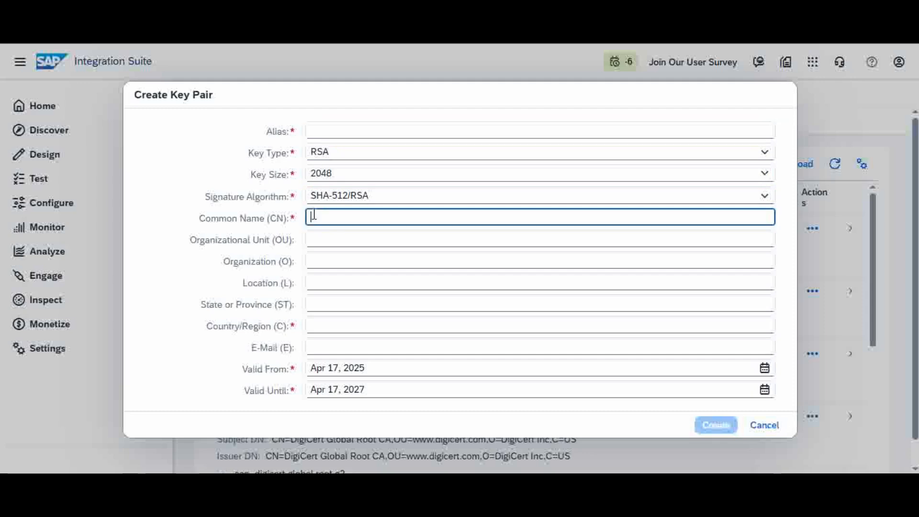
{"action": "left_click", "coordinate": [330, 127]}
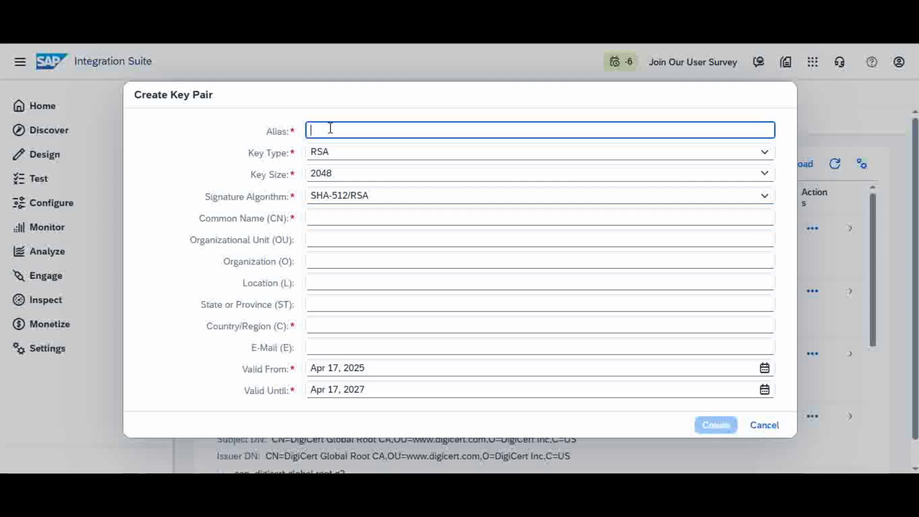
{"action": "left_click", "coordinate": [328, 218]}
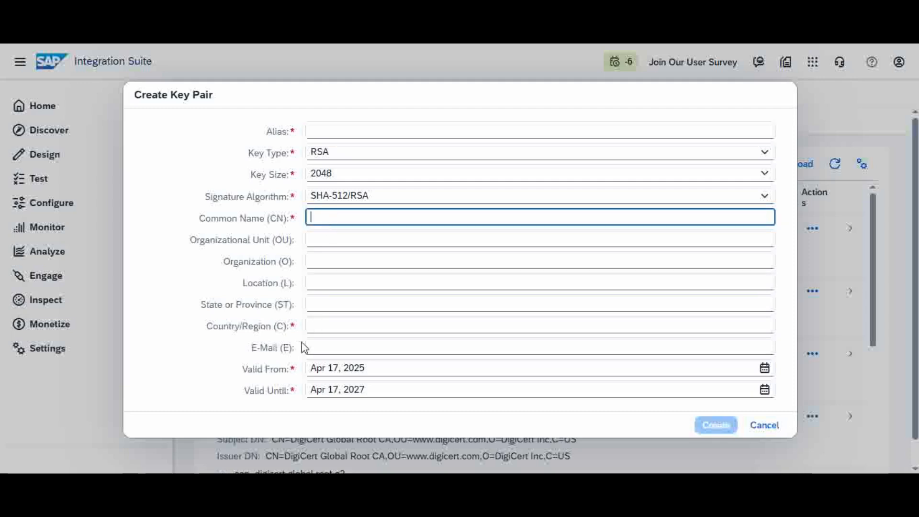
{"action": "left_click", "coordinate": [357, 327]}
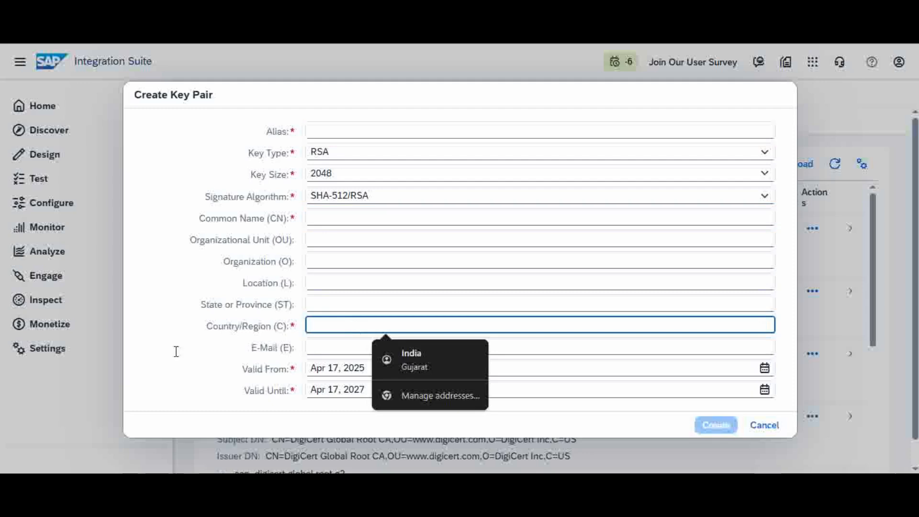
{"action": "left_click", "coordinate": [164, 360]}
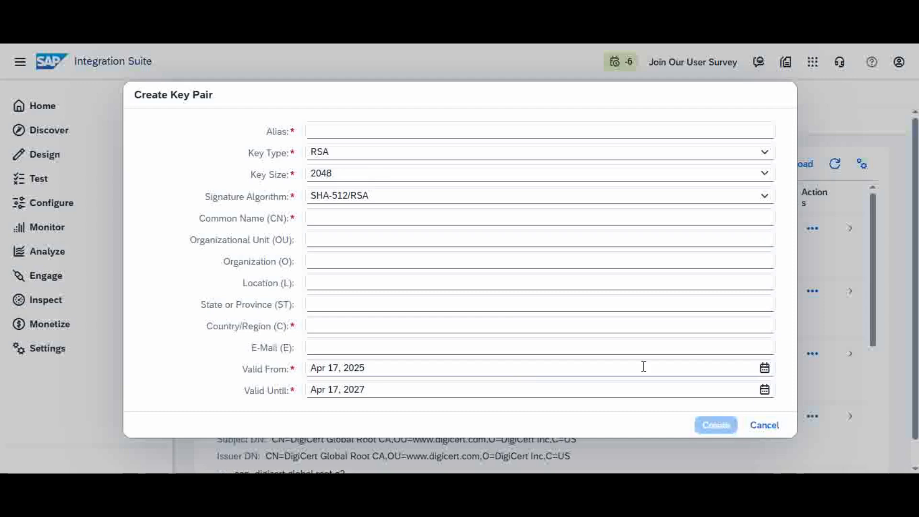
{"action": "left_click", "coordinate": [766, 426]}
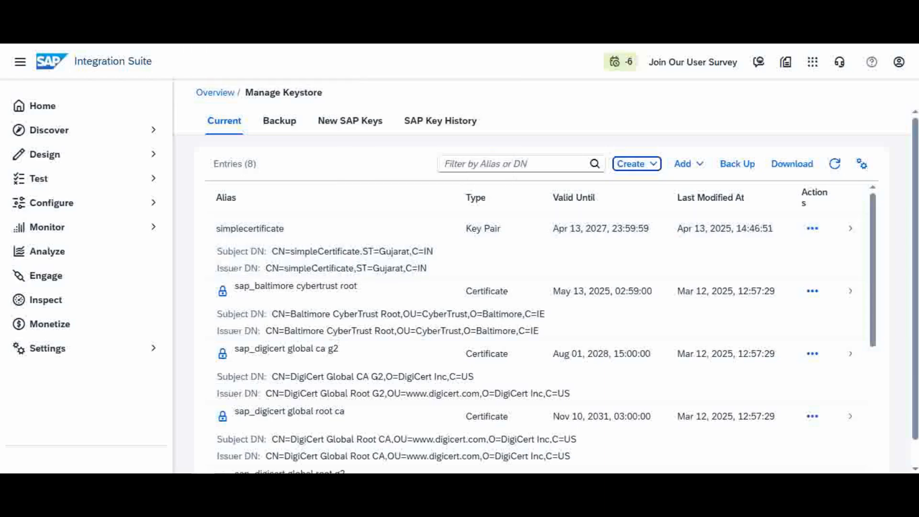
- Return to the demo2 integration flow and inspect the HTTPS sender channel's connection settings
{"action": "key", "text": "ctrl+Tab"}
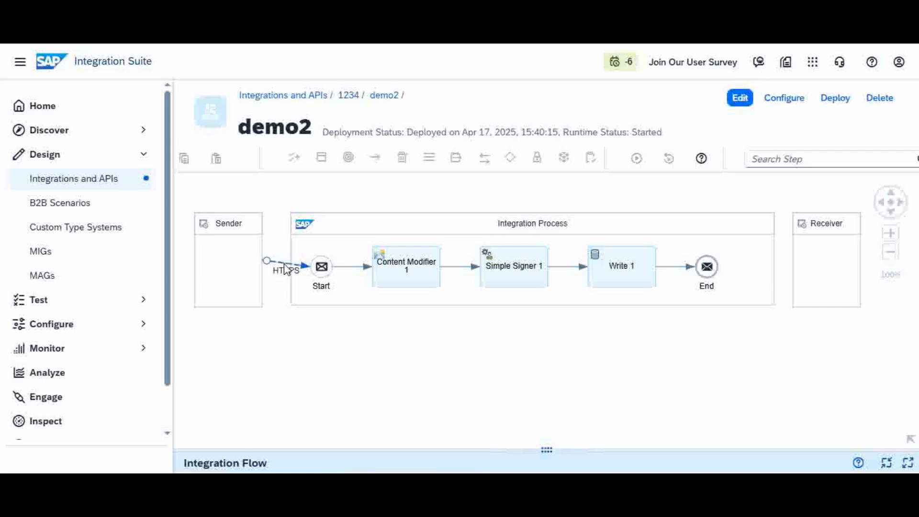
{"action": "left_click_drag", "start_coordinate": [351, 450], "coordinate": [380, 338]}
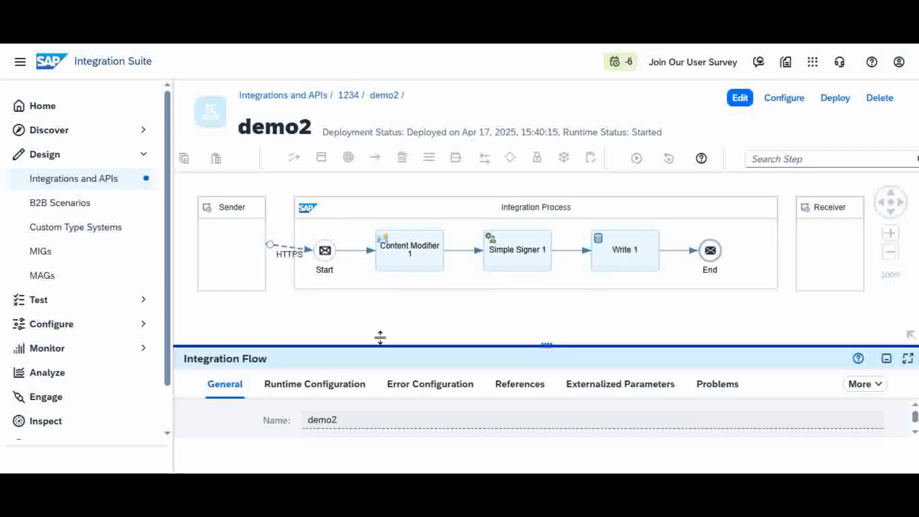
{"action": "left_click", "coordinate": [288, 254]}
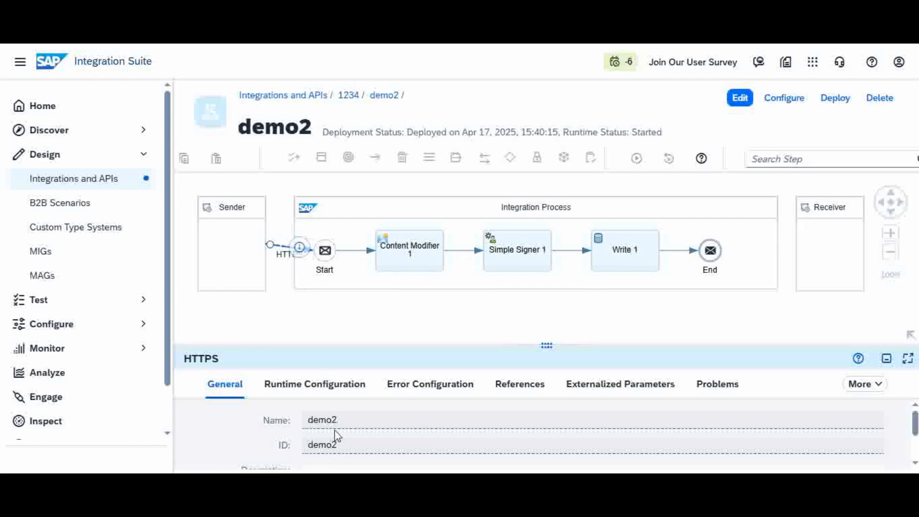
{"action": "left_click", "coordinate": [301, 384]}
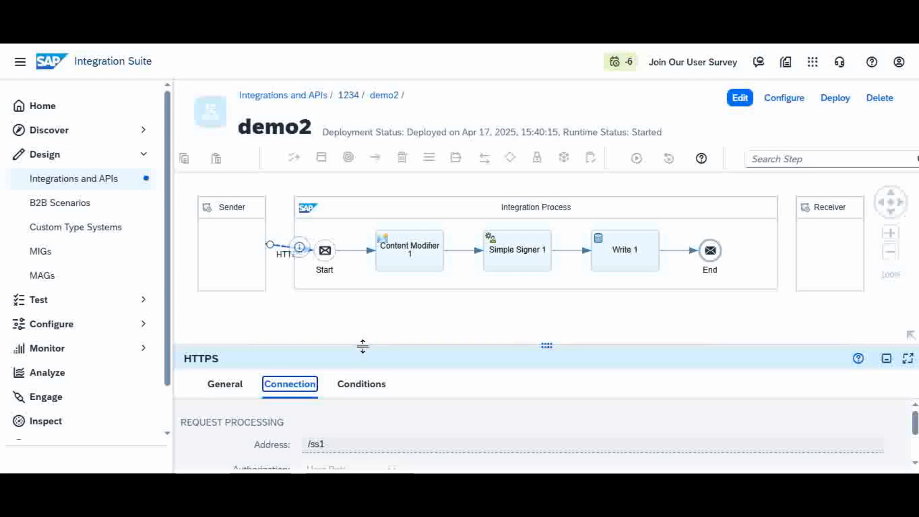
{"action": "left_click_drag", "start_coordinate": [363, 348], "coordinate": [362, 373]}
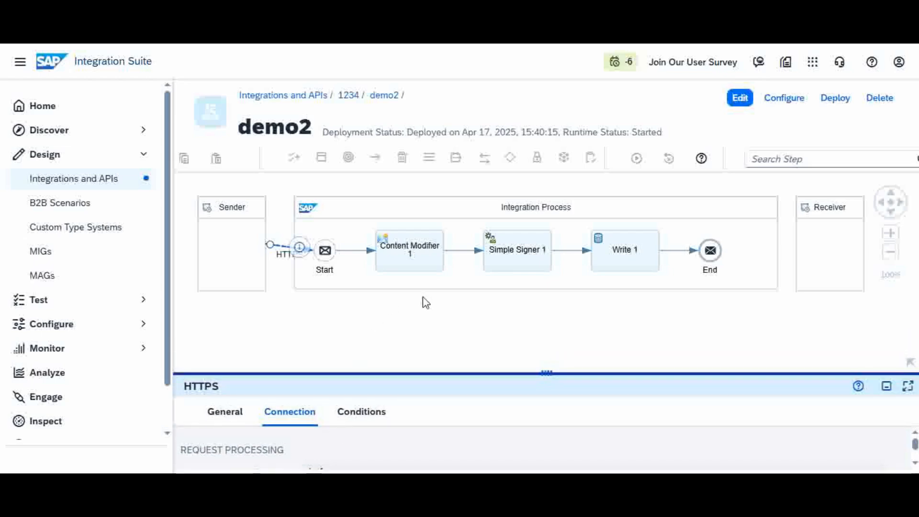
- Inspect the Content Modifier's header, exchange property and message body tabs, reviewing the JSON body
{"action": "left_click", "coordinate": [421, 263]}
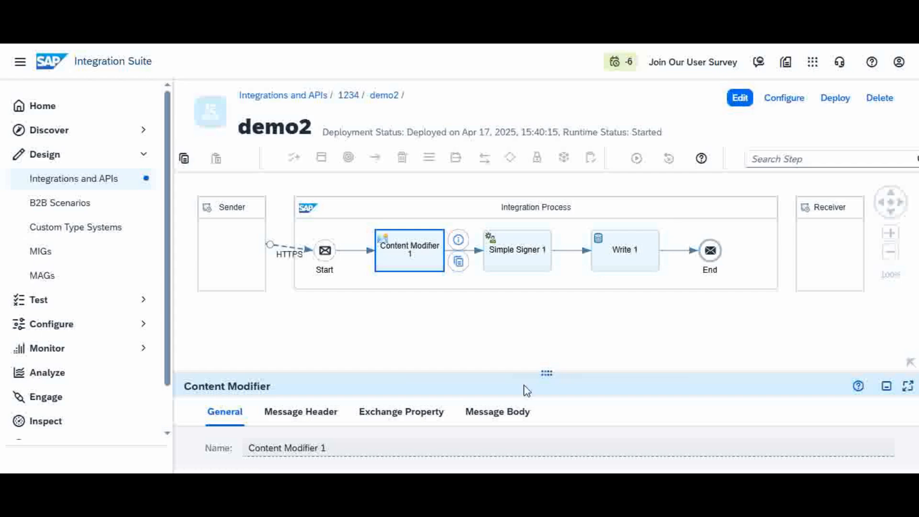
{"action": "left_click_drag", "start_coordinate": [511, 371], "coordinate": [539, 236]}
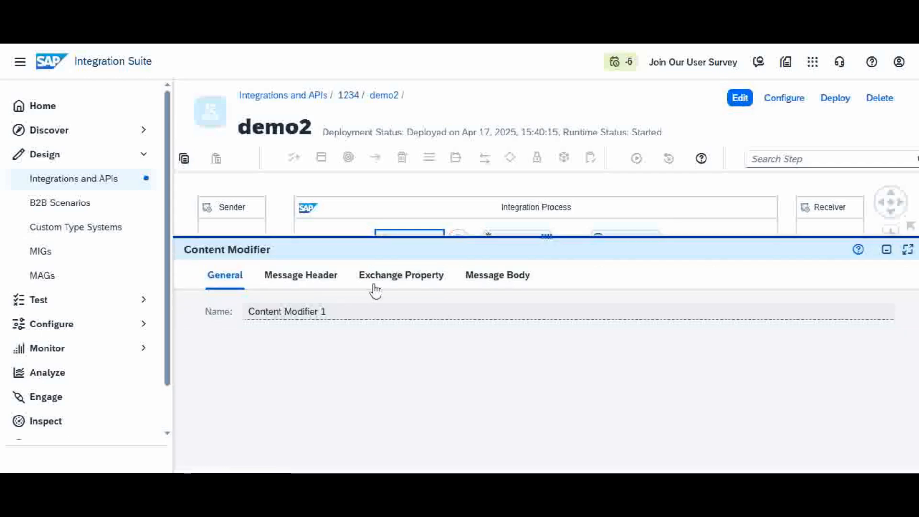
{"action": "left_click", "coordinate": [310, 284]}
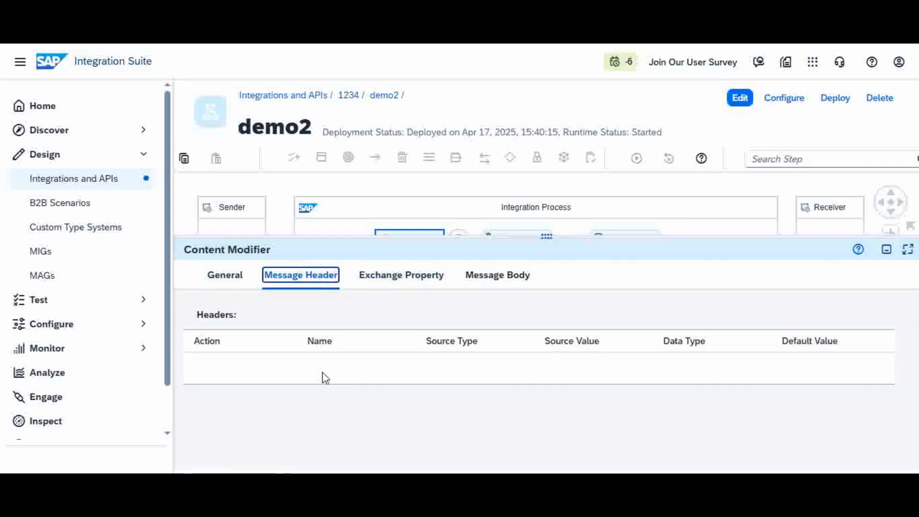
{"action": "left_click", "coordinate": [404, 278]}
{"action": "left_click", "coordinate": [506, 278]}
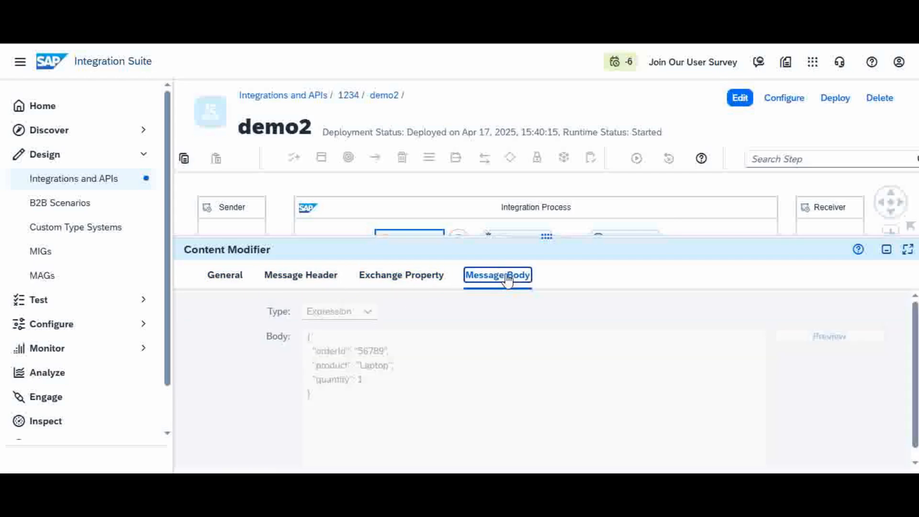
{"action": "left_click_drag", "start_coordinate": [308, 343], "coordinate": [365, 419]}
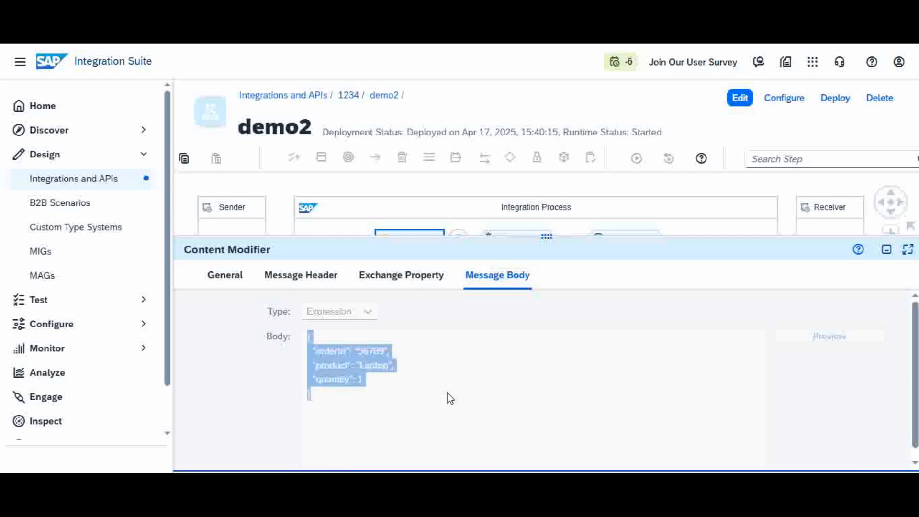
{"action": "left_click", "coordinate": [374, 430]}
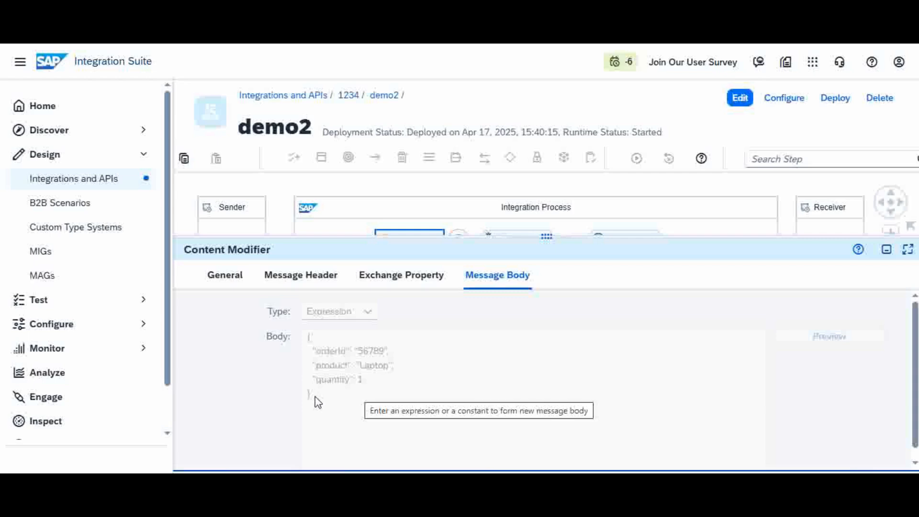
{"action": "left_click_drag", "start_coordinate": [309, 338], "coordinate": [374, 411]}
{"action": "left_click_drag", "start_coordinate": [563, 238], "coordinate": [570, 330]}
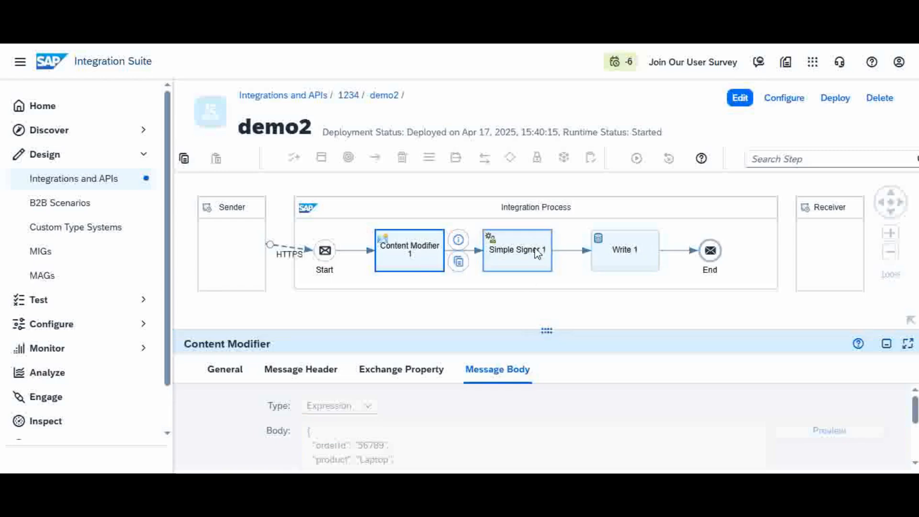
- Select the Simple Signer step and switch the integration flow into edit mode
{"action": "left_click", "coordinate": [538, 254]}
{"action": "left_click", "coordinate": [745, 102]}
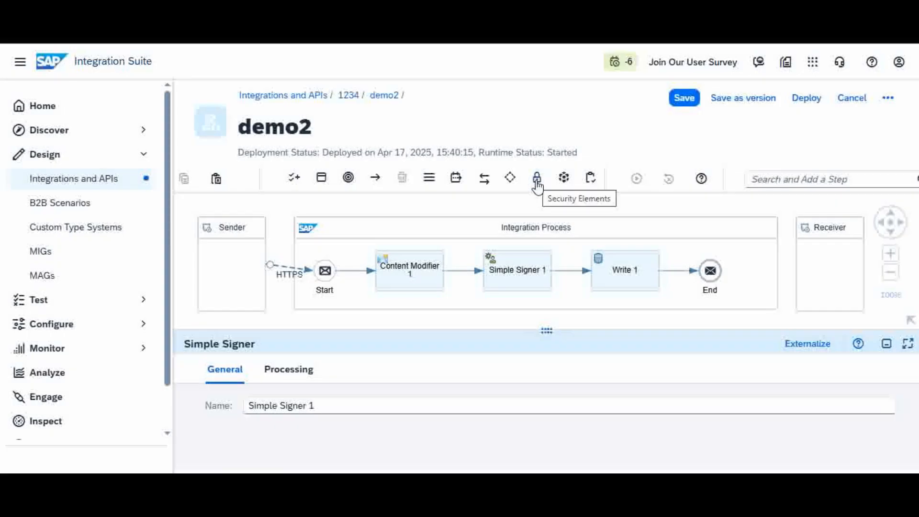
- Browse the Security palette's Signer types, then reselect the Simple Signer 1 step
{"action": "left_click", "coordinate": [537, 184]}
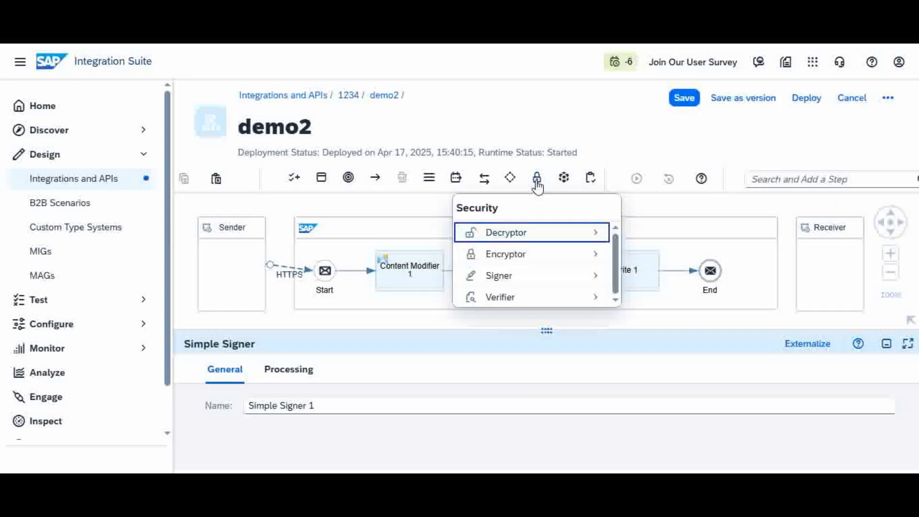
{"action": "left_click", "coordinate": [551, 278]}
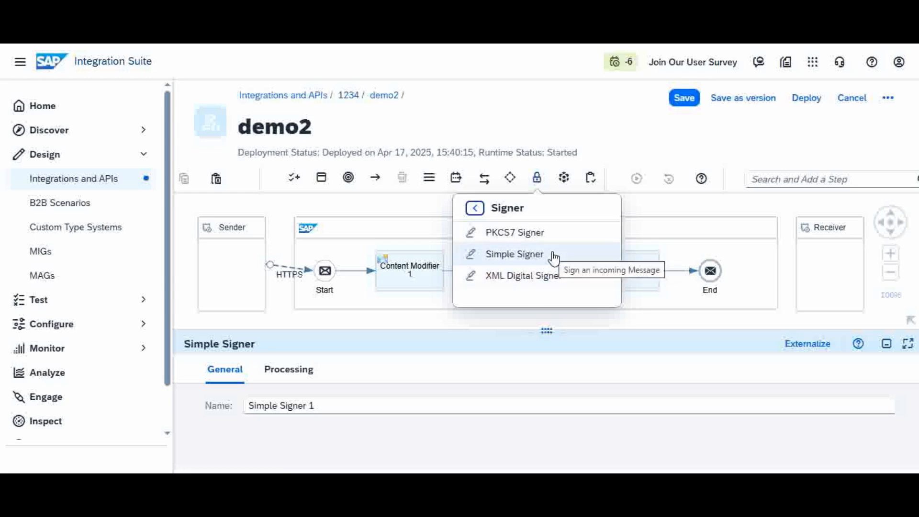
{"action": "left_click", "coordinate": [645, 136]}
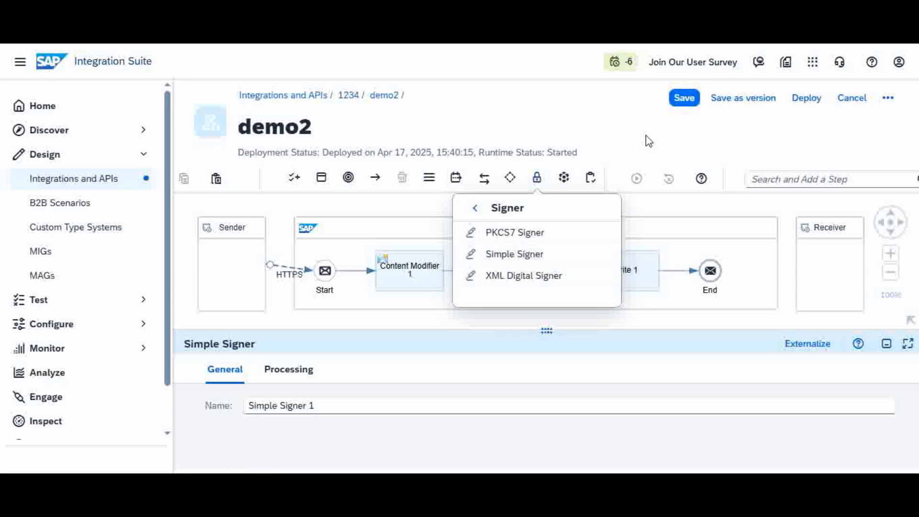
{"action": "left_click", "coordinate": [526, 268]}
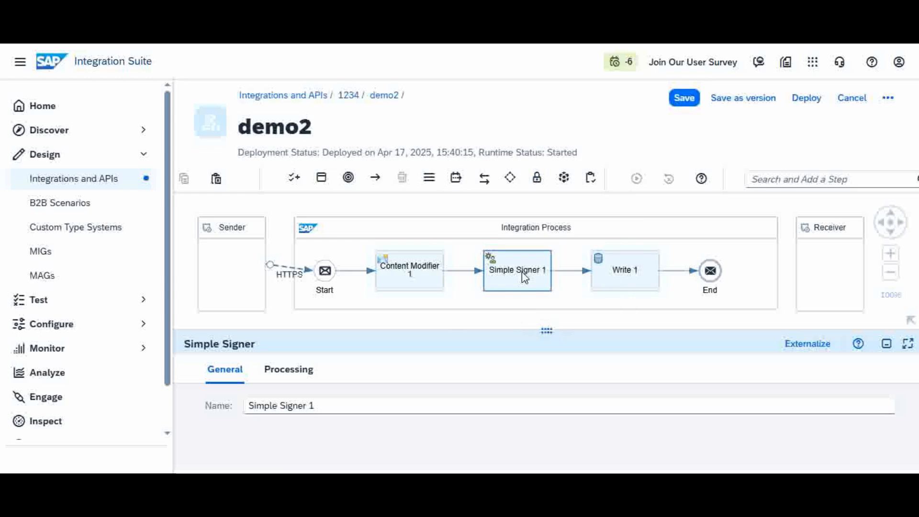
- Review the Simple Signer 1 step's processing settings: private key alias, signature algorithm and signature header name
{"action": "left_click", "coordinate": [525, 278]}
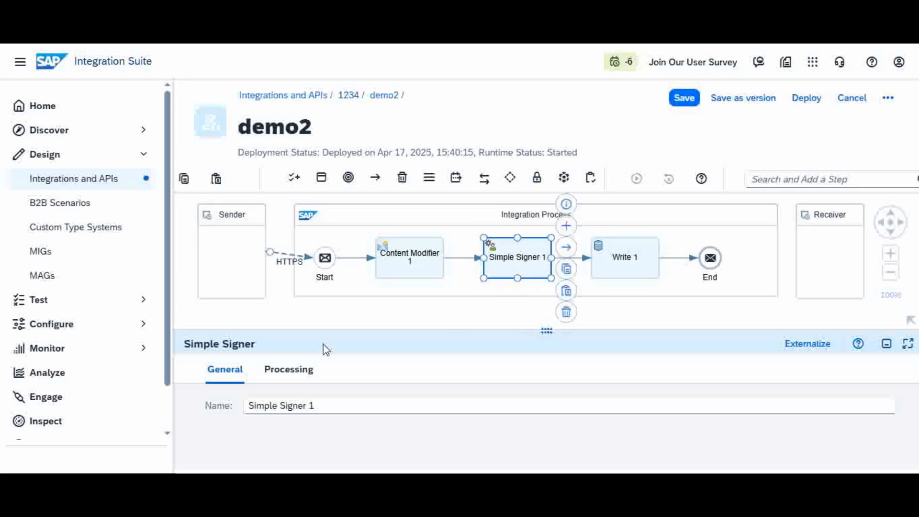
{"action": "left_click_drag", "start_coordinate": [335, 329], "coordinate": [358, 288]}
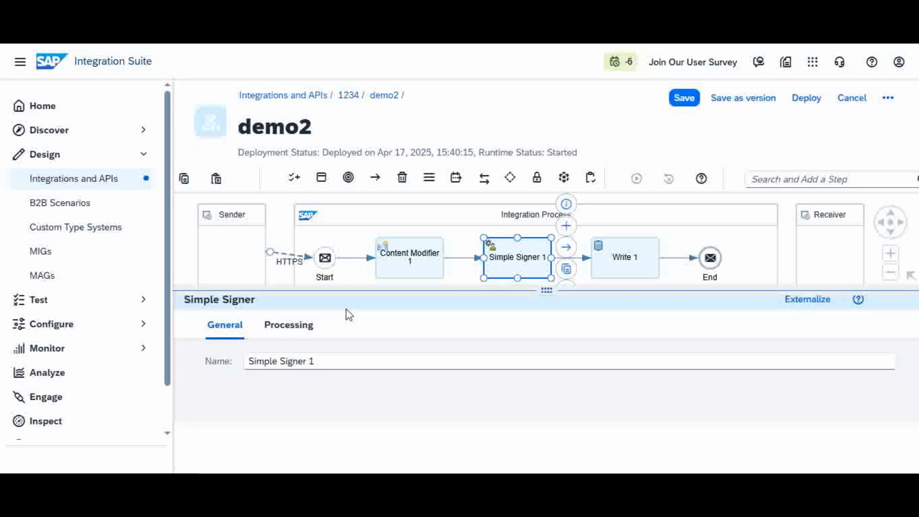
{"action": "left_click", "coordinate": [294, 330]}
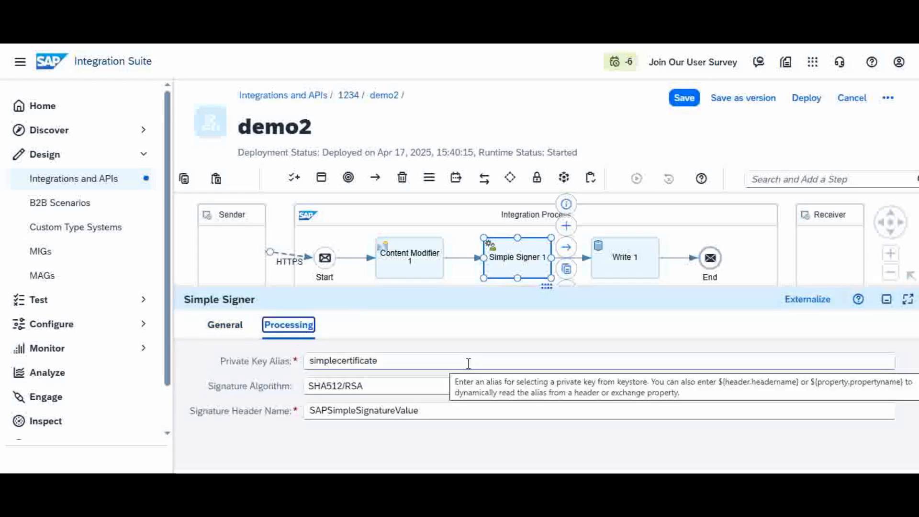
{"action": "left_click", "coordinate": [414, 359]}
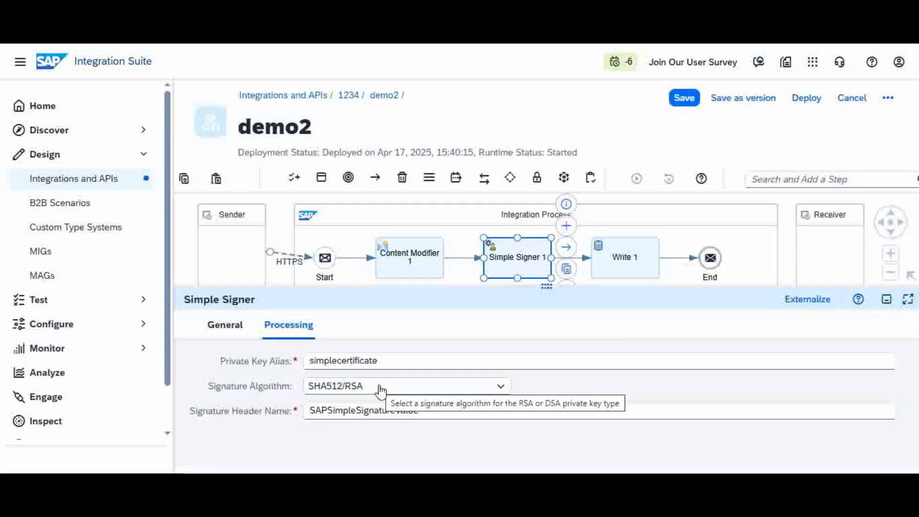
{"action": "left_click", "coordinate": [433, 410]}
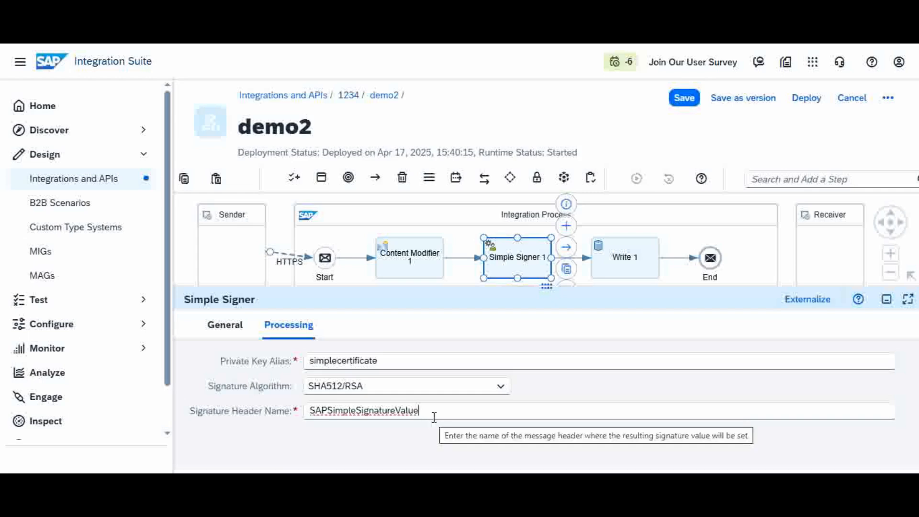
{"action": "left_click_drag", "start_coordinate": [424, 410], "coordinate": [291, 408]}
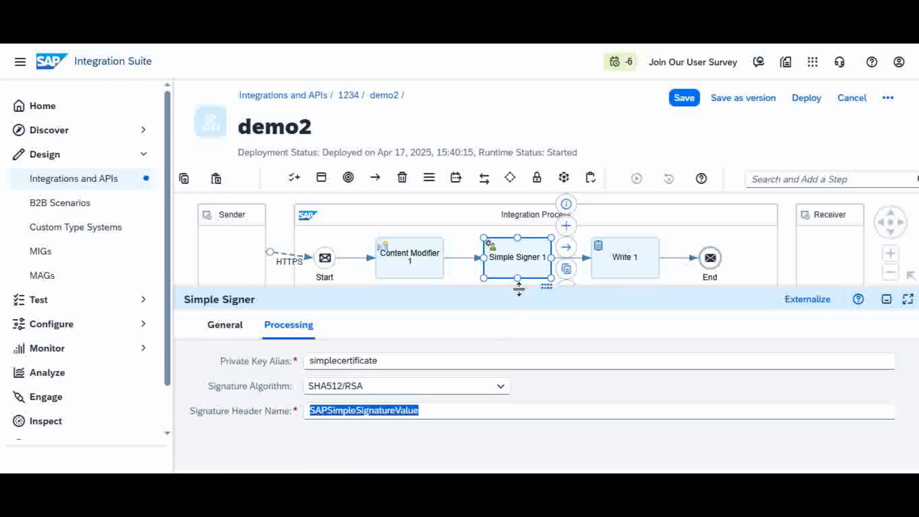
{"action": "left_click_drag", "start_coordinate": [518, 289], "coordinate": [530, 325]}
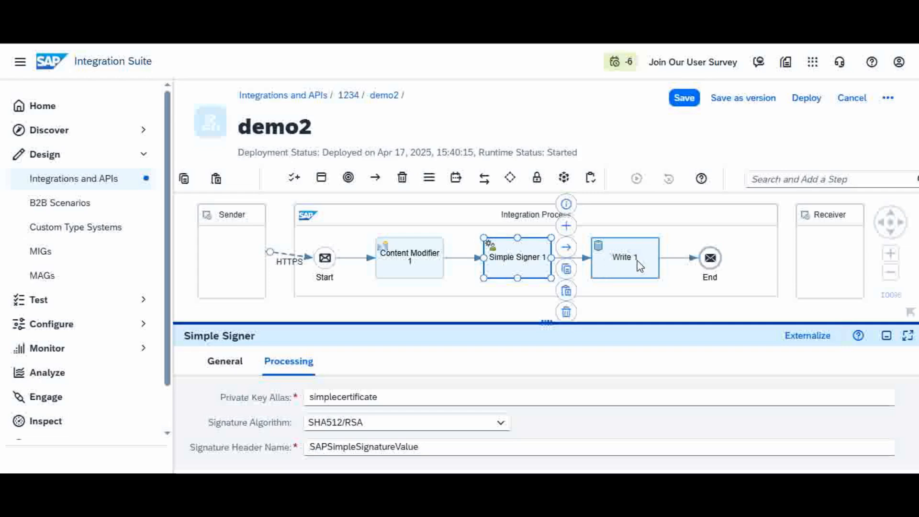
- Browse the Content Modifier's message body, the Simple Signer's processing settings and the Write 1 step
{"action": "left_click", "coordinate": [410, 260]}
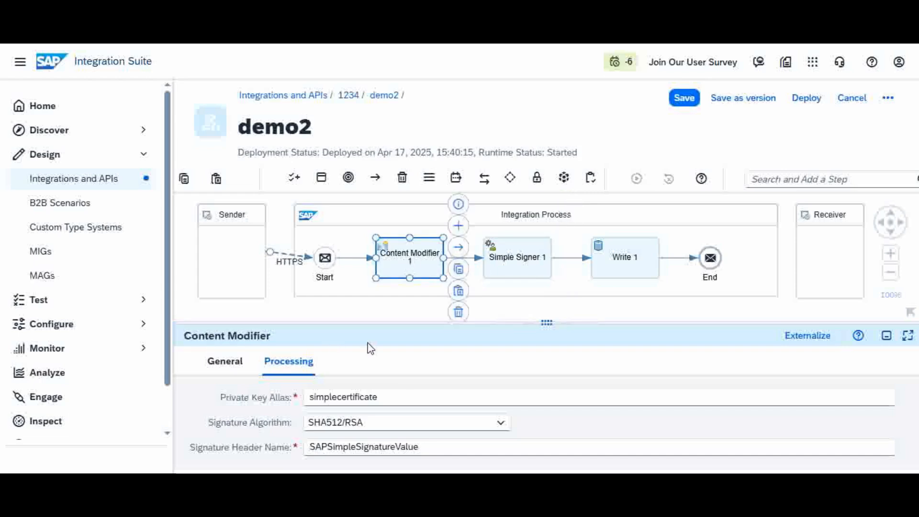
{"action": "left_click", "coordinate": [492, 362]}
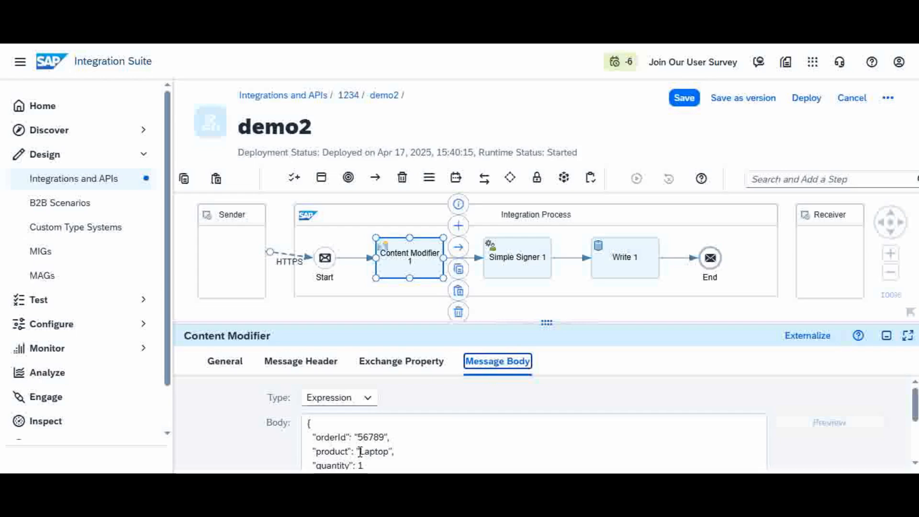
{"action": "left_click", "coordinate": [541, 262]}
{"action": "left_click", "coordinate": [289, 362]}
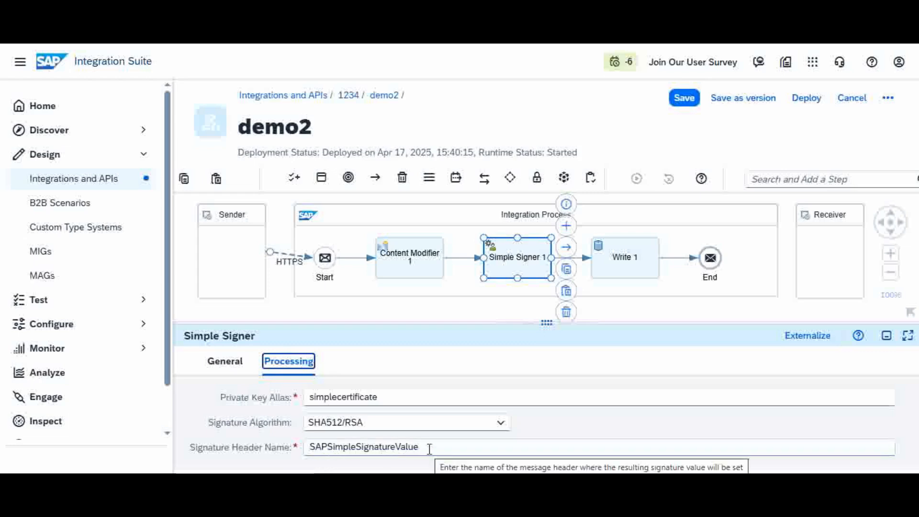
{"action": "left_click", "coordinate": [630, 263]}
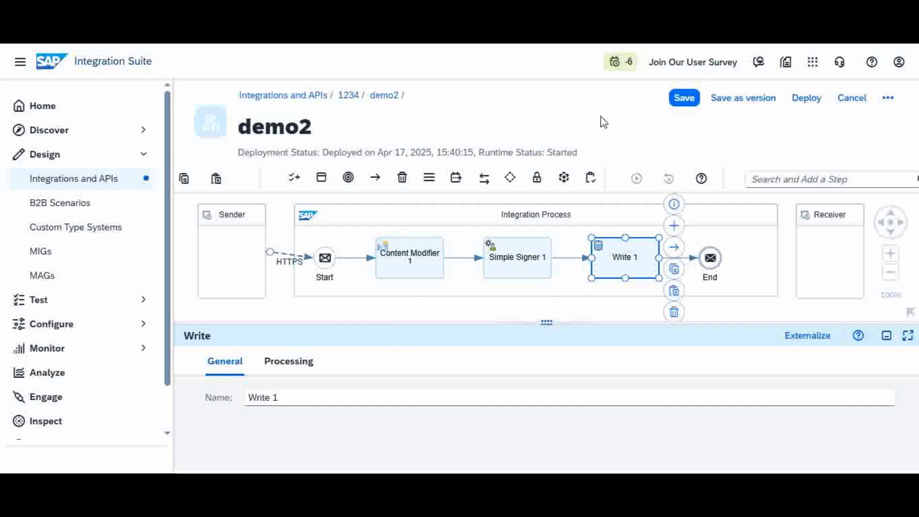
- Set a simulation start point after Start and an end point before End, then run the simulation
{"action": "left_click", "coordinate": [350, 265]}
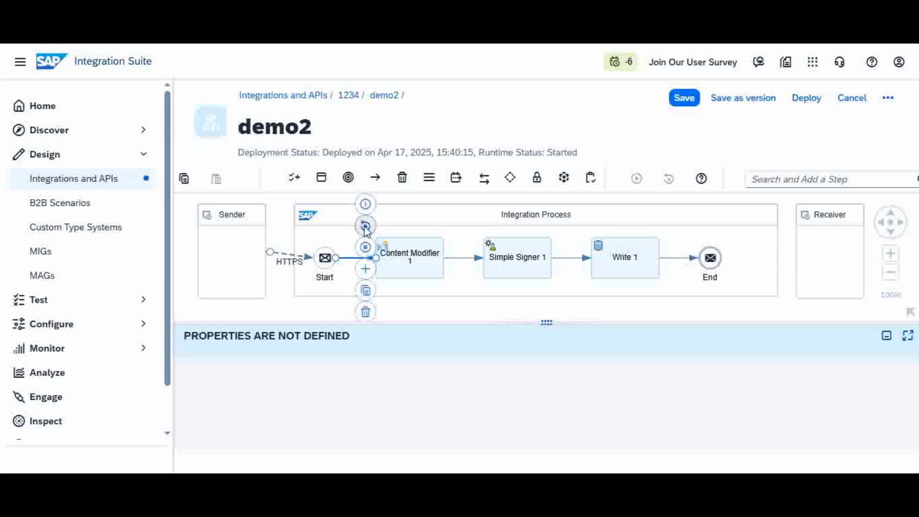
{"action": "left_click", "coordinate": [365, 226]}
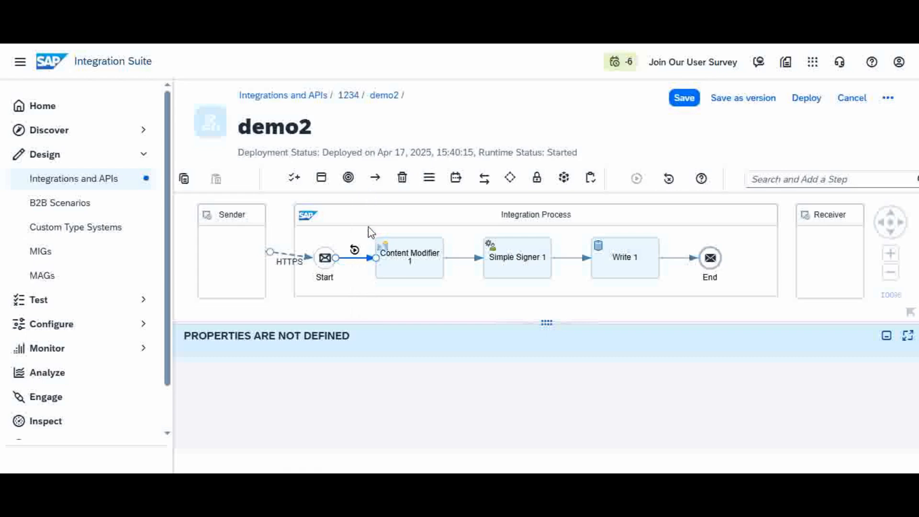
{"action": "left_click", "coordinate": [673, 263]}
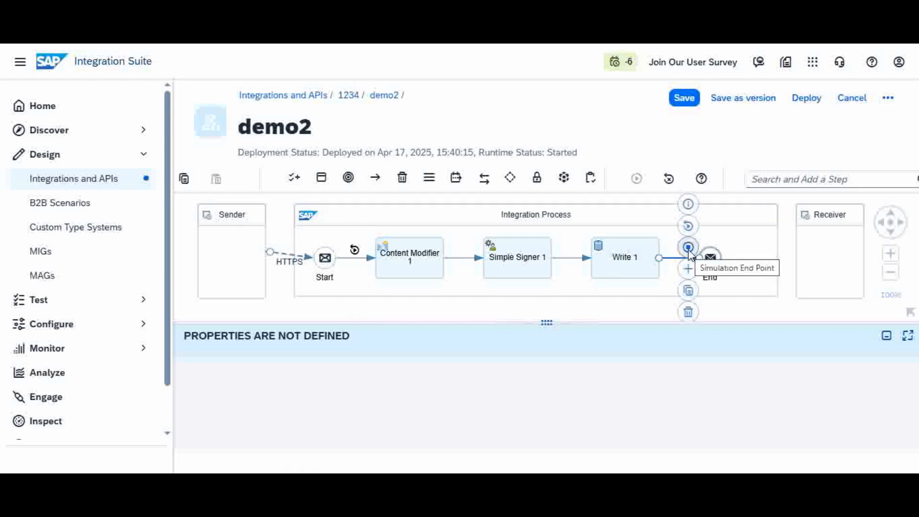
{"action": "left_click", "coordinate": [688, 248]}
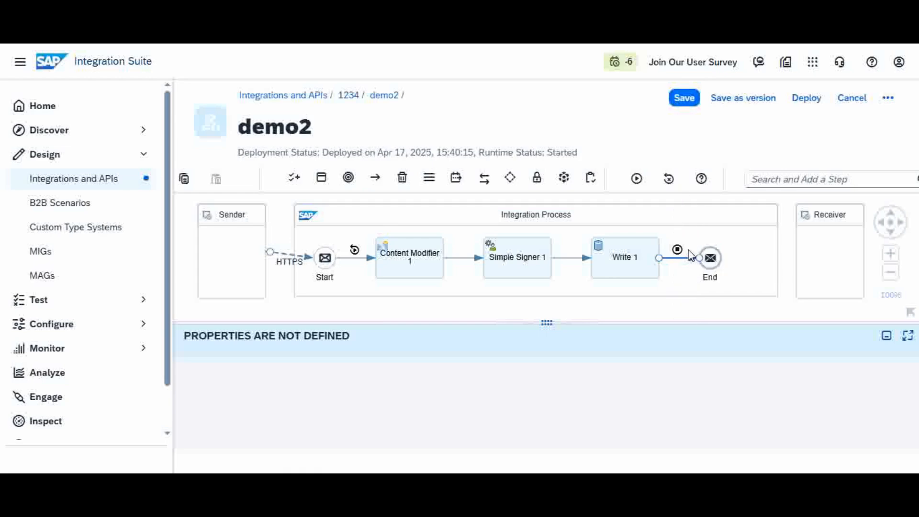
{"action": "left_click", "coordinate": [638, 179]}
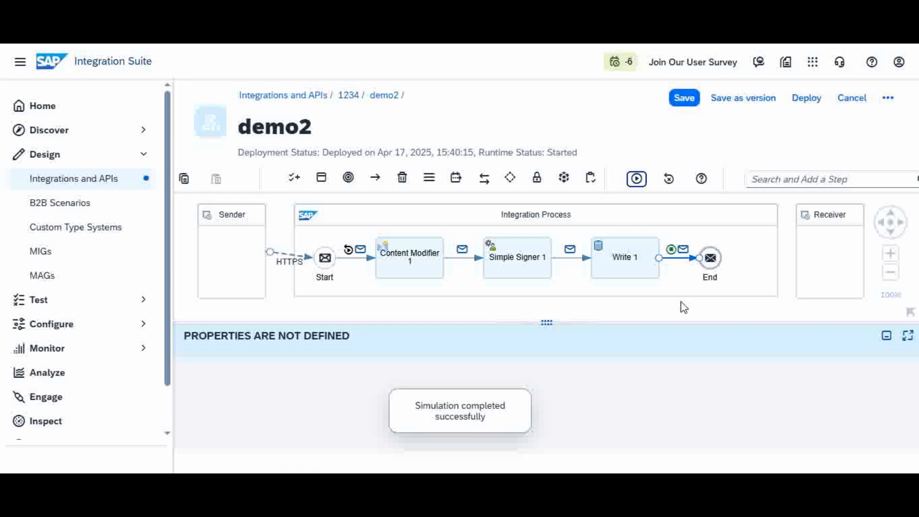
- Inspect the simulated message's body, properties and headers at Start and after the Content Modifier
{"action": "left_click", "coordinate": [360, 251]}
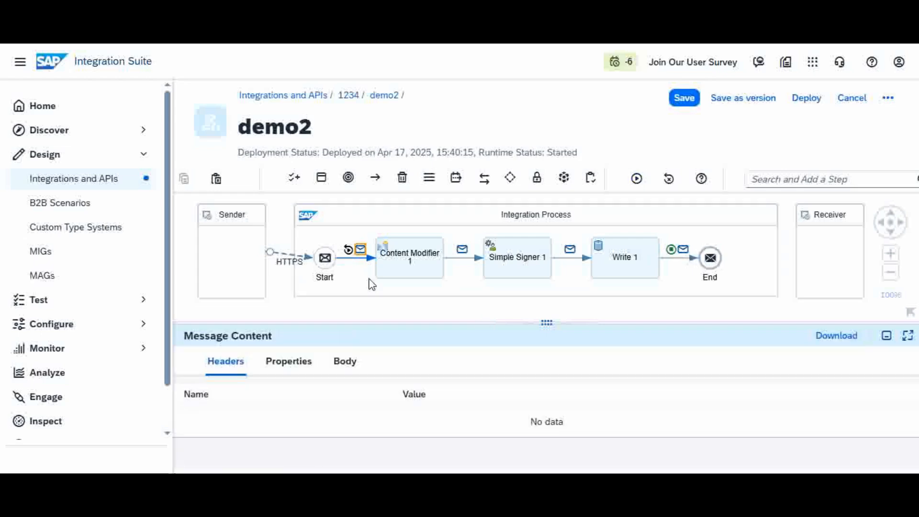
{"action": "left_click", "coordinate": [350, 369]}
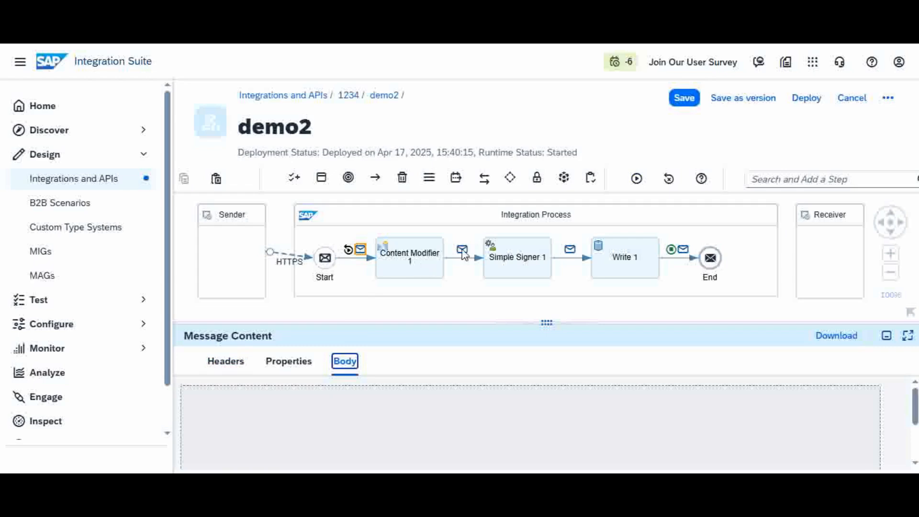
{"action": "left_click", "coordinate": [462, 251]}
{"action": "left_click", "coordinate": [345, 369]}
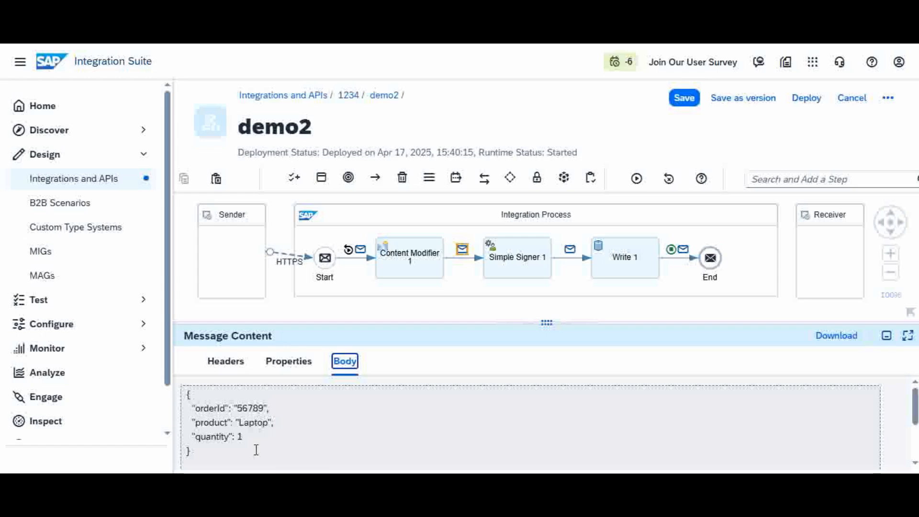
{"action": "left_click", "coordinate": [295, 367]}
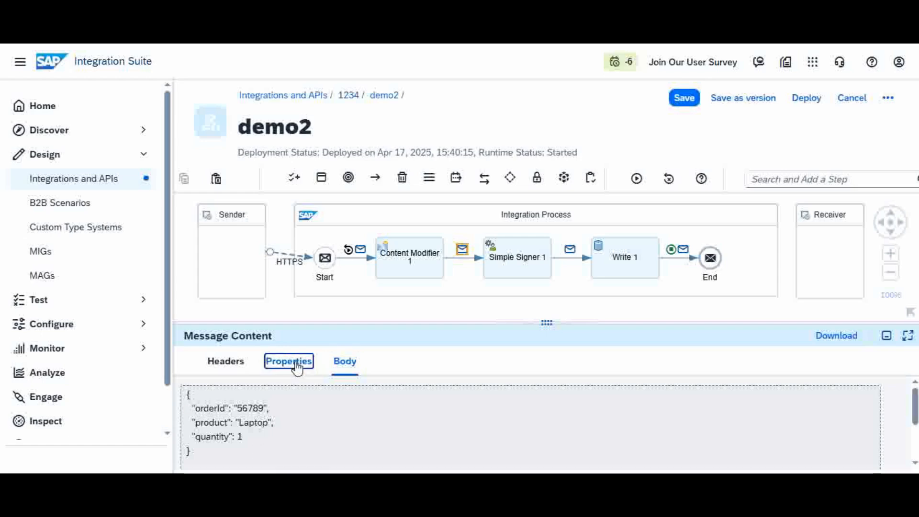
{"action": "left_click", "coordinate": [230, 363]}
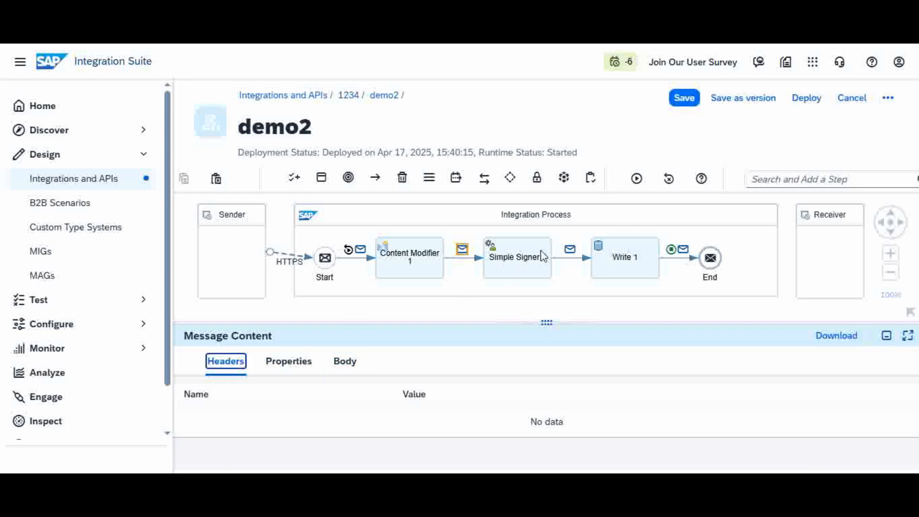
- Inspect the message headers after the Simple Signer, selecting the SAPSimpleSignatureValue header name and its value
{"action": "left_click", "coordinate": [569, 249]}
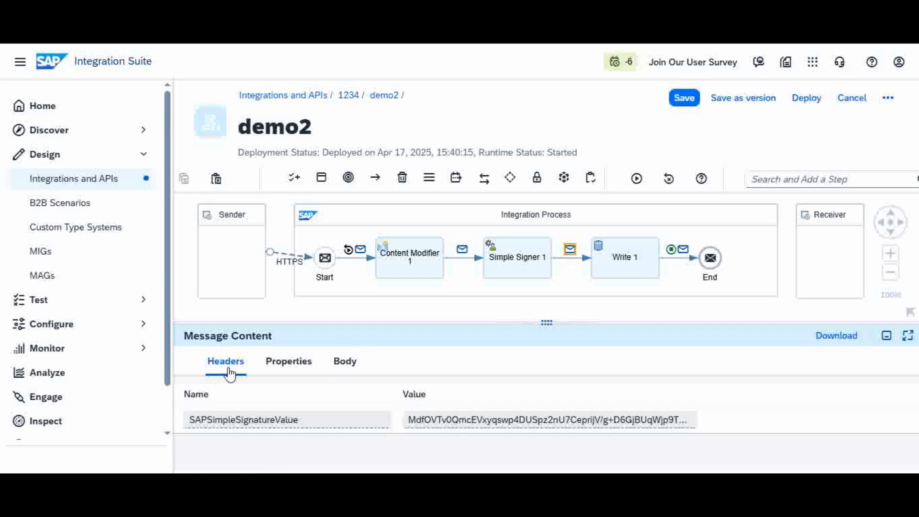
{"action": "left_click_drag", "start_coordinate": [303, 421], "coordinate": [187, 421]}
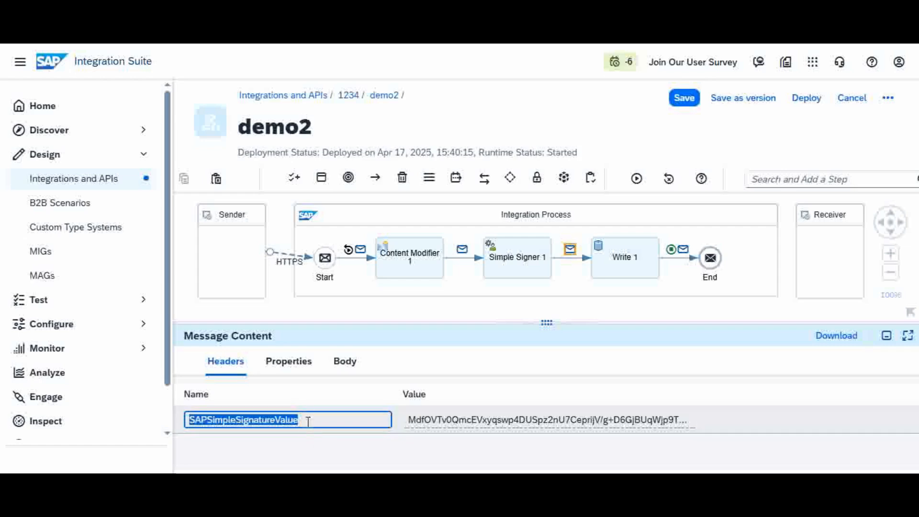
{"action": "left_click", "coordinate": [451, 419]}
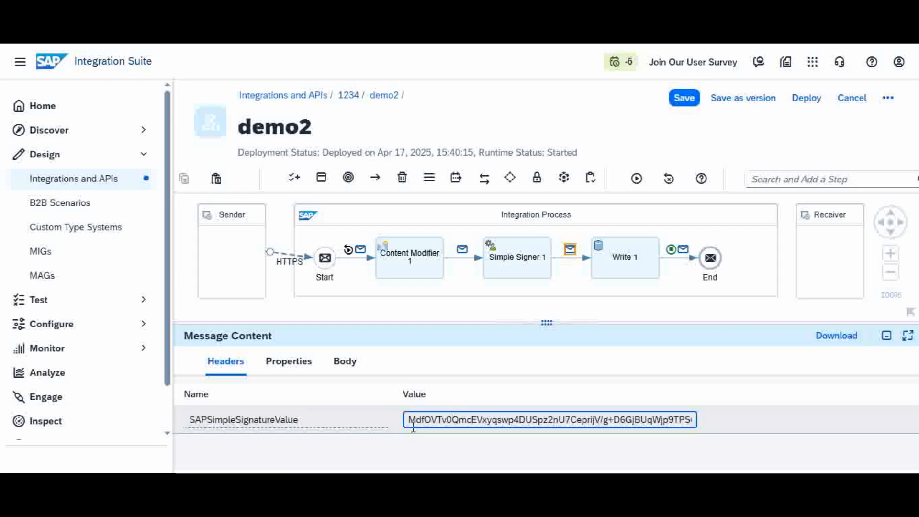
{"action": "mouse_move", "coordinate": [411, 419]}
{"action": "left_mouse_down"}
{"action": "mouse_move", "coordinate": [513, 436]}
{"action": "mouse_move", "coordinate": [705, 426]}
{"action": "left_mouse_up"}
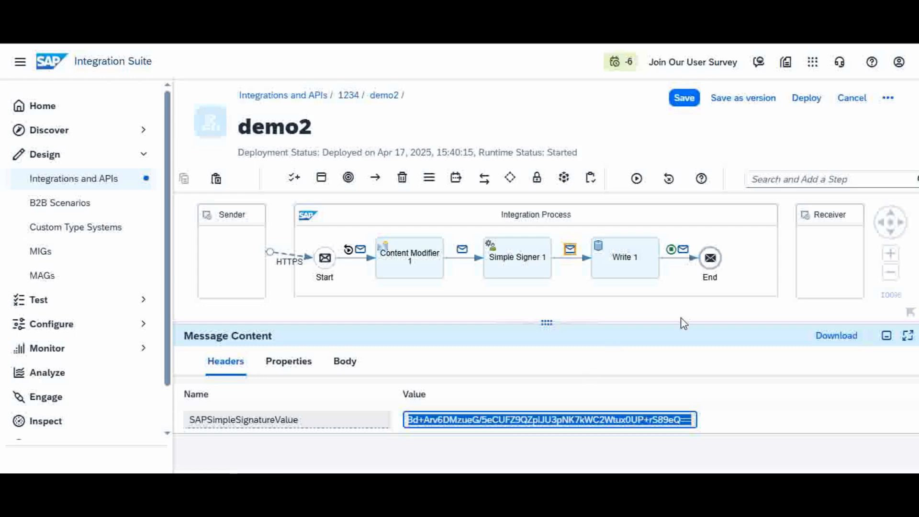
- Inspect the final message's body, properties and headers before End, including the SapDataStoreId value
{"action": "left_click", "coordinate": [684, 252]}
{"action": "left_click", "coordinate": [344, 364]}
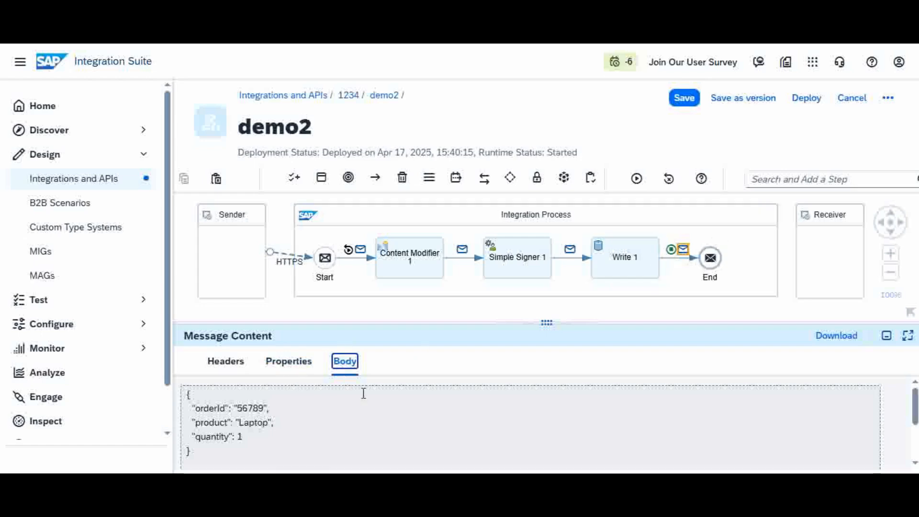
{"action": "left_click", "coordinate": [293, 370]}
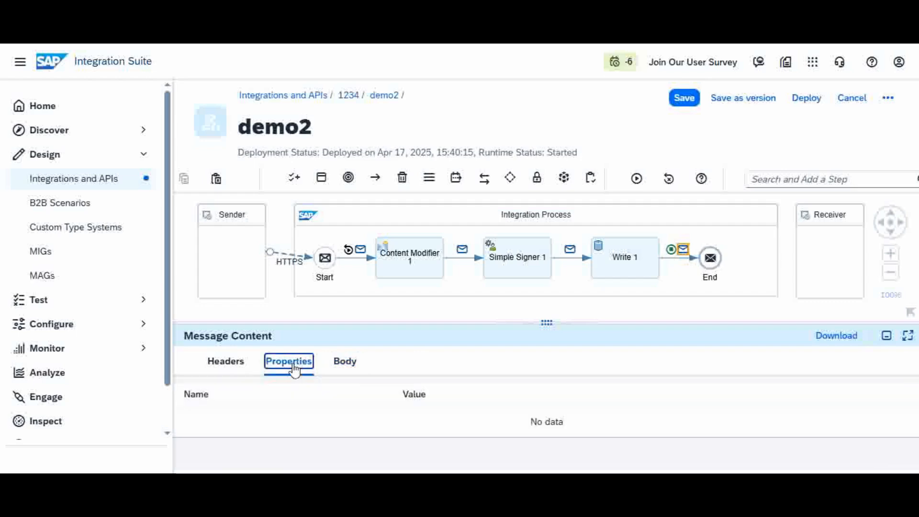
{"action": "left_click", "coordinate": [233, 373]}
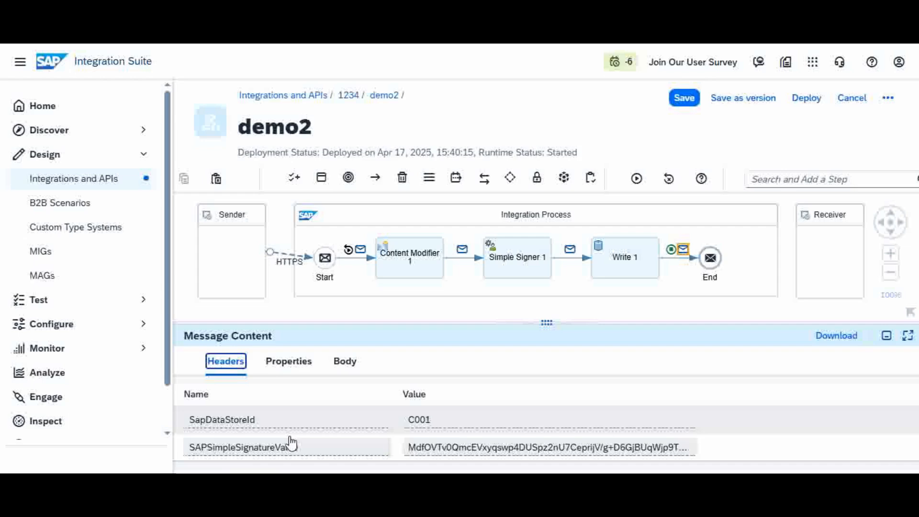
{"action": "left_click_drag", "start_coordinate": [435, 322], "coordinate": [463, 276]}
{"action": "left_click", "coordinate": [463, 276]}
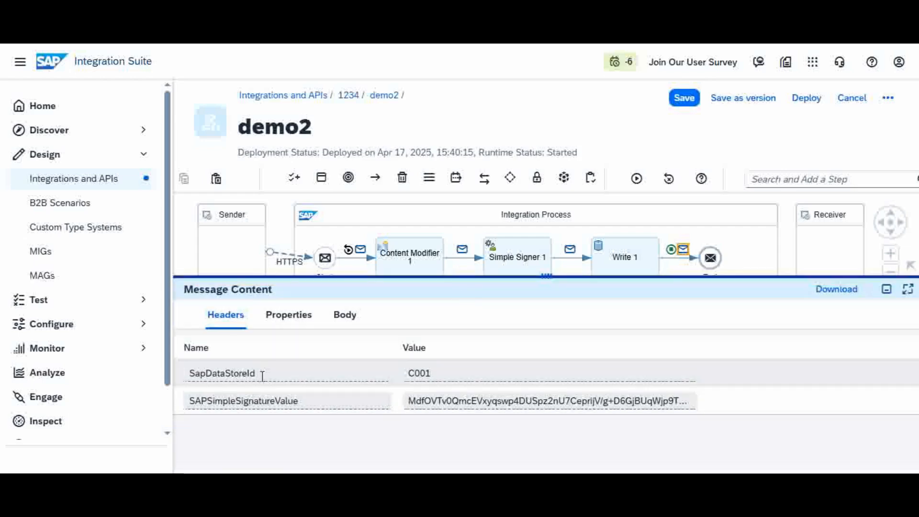
{"action": "double_click", "coordinate": [432, 372]}
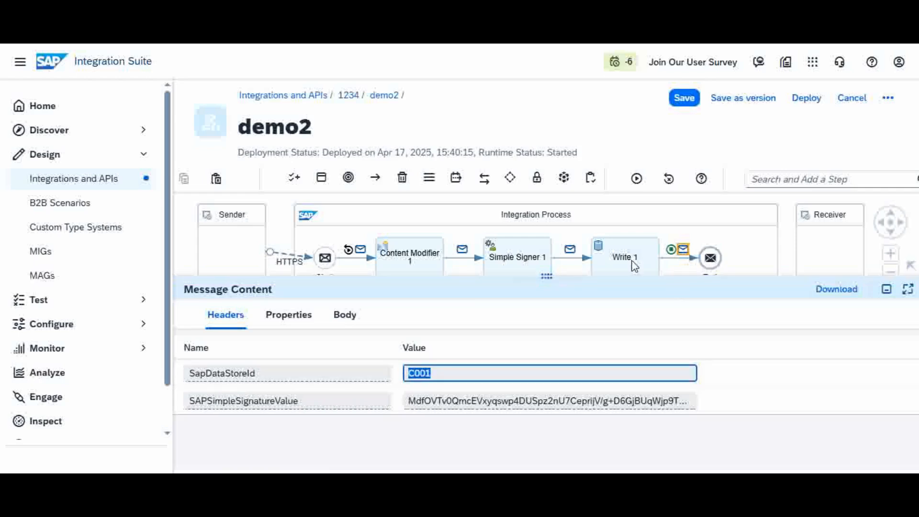
- Review the Write 1 step's data store processing settings, then deselect it
{"action": "left_click", "coordinate": [631, 261]}
{"action": "left_click_drag", "start_coordinate": [567, 278], "coordinate": [581, 360]}
{"action": "left_click", "coordinate": [301, 404]}
{"action": "left_click_drag", "start_coordinate": [393, 356], "coordinate": [427, 269]}
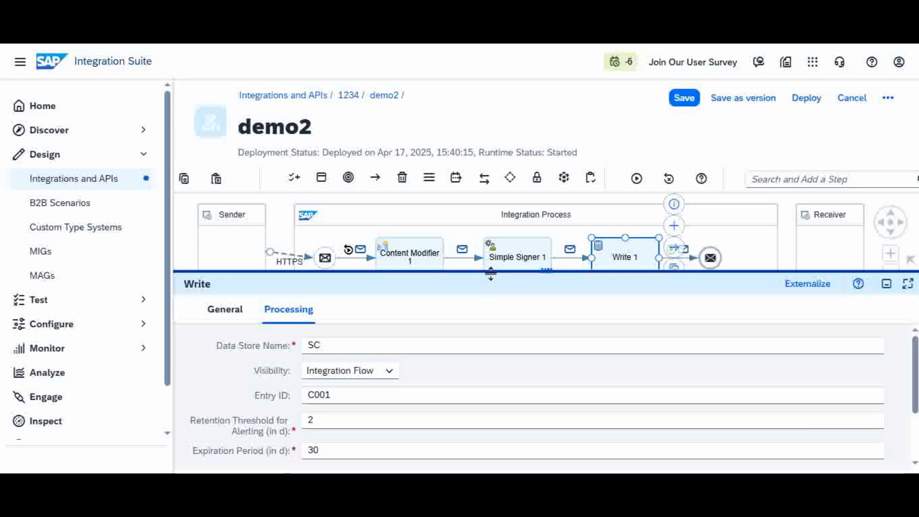
{"action": "left_click_drag", "start_coordinate": [490, 274], "coordinate": [509, 345]}
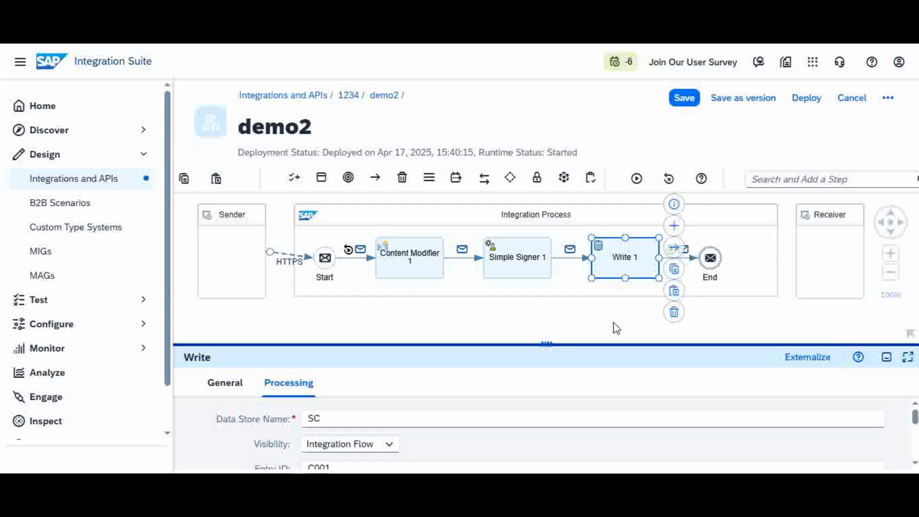
{"action": "left_click", "coordinate": [648, 334]}
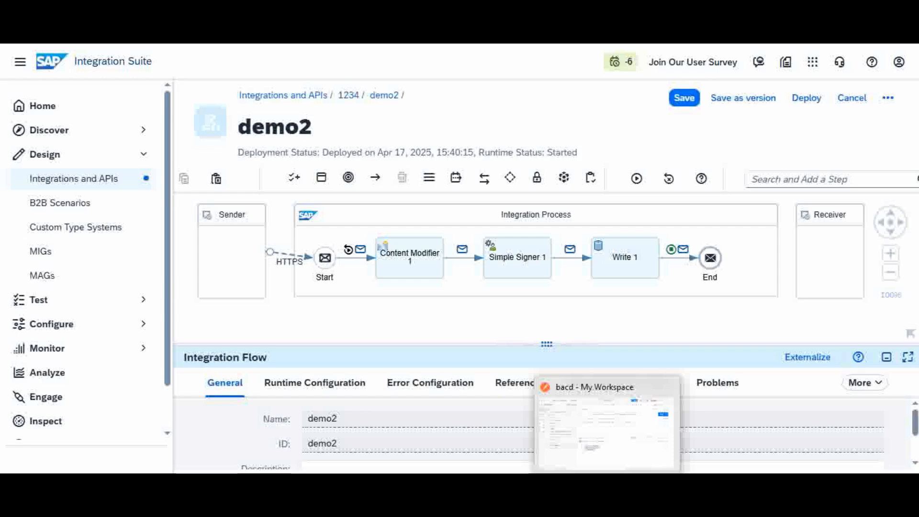
- Switch to Postman and view the response body of the bacd request
{"action": "left_click", "coordinate": [605, 484]}
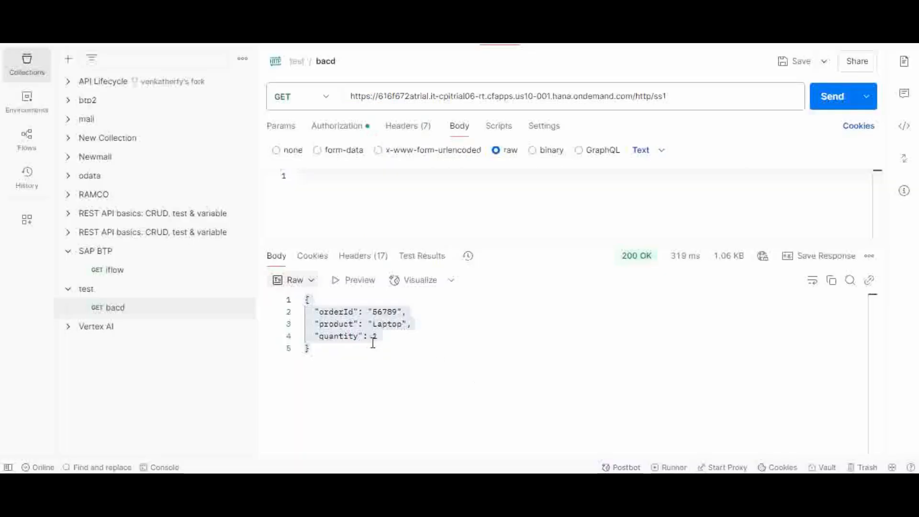
{"action": "left_click", "coordinate": [348, 347]}
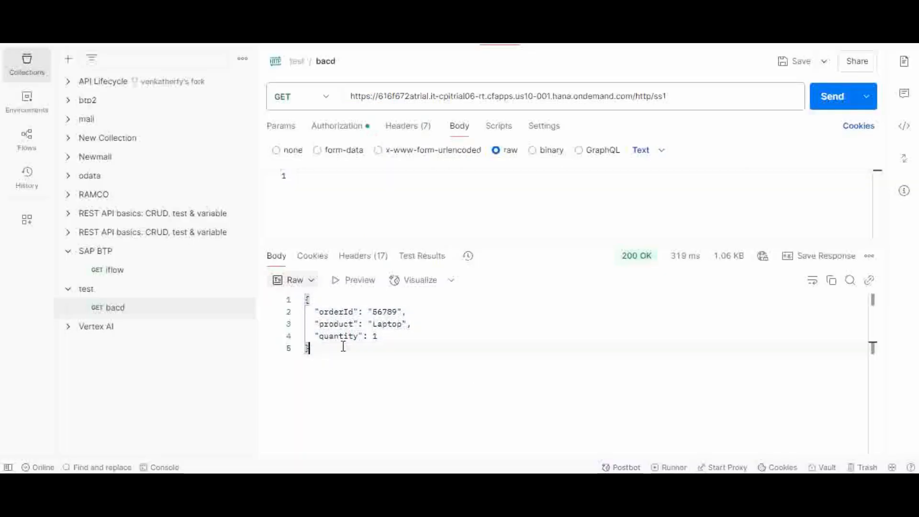
- Clear the current response of the bacd request and send the request again
{"action": "left_click", "coordinate": [869, 257]}
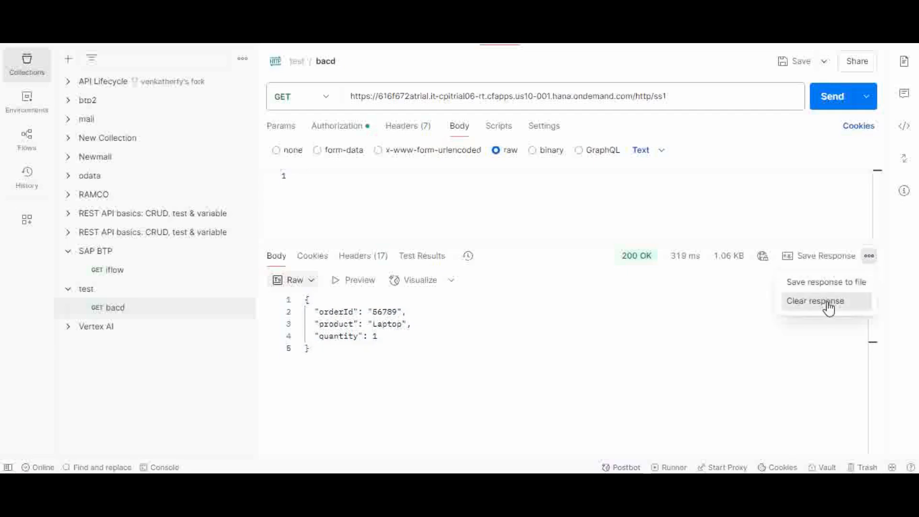
{"action": "left_click", "coordinate": [830, 307]}
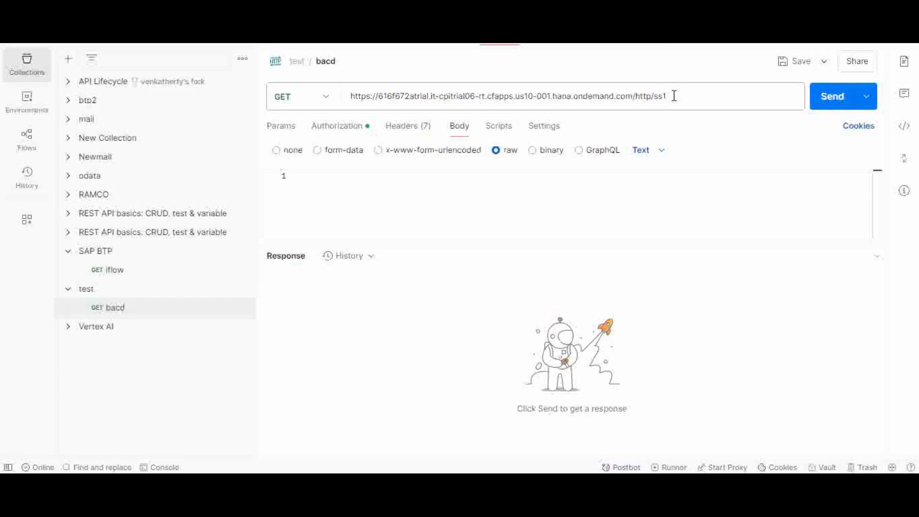
{"action": "left_click", "coordinate": [833, 104]}
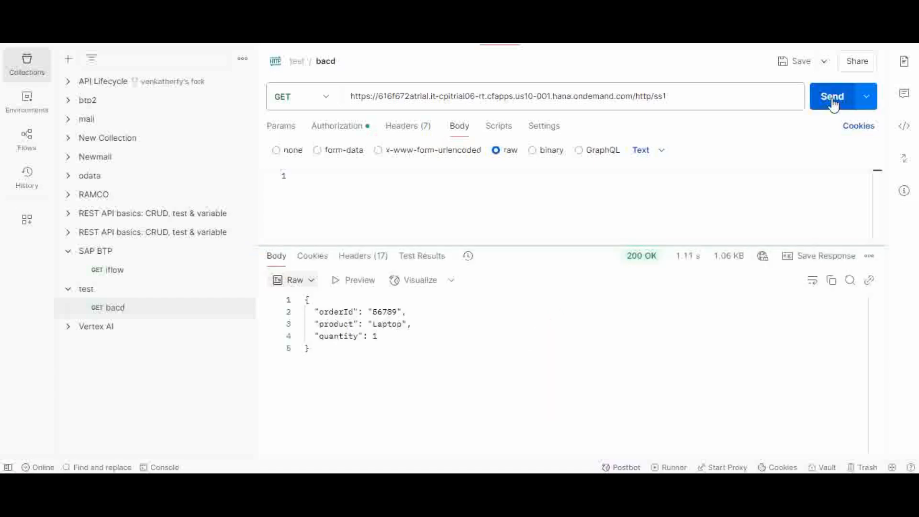
{"action": "mouse_move", "coordinate": [643, 260]}
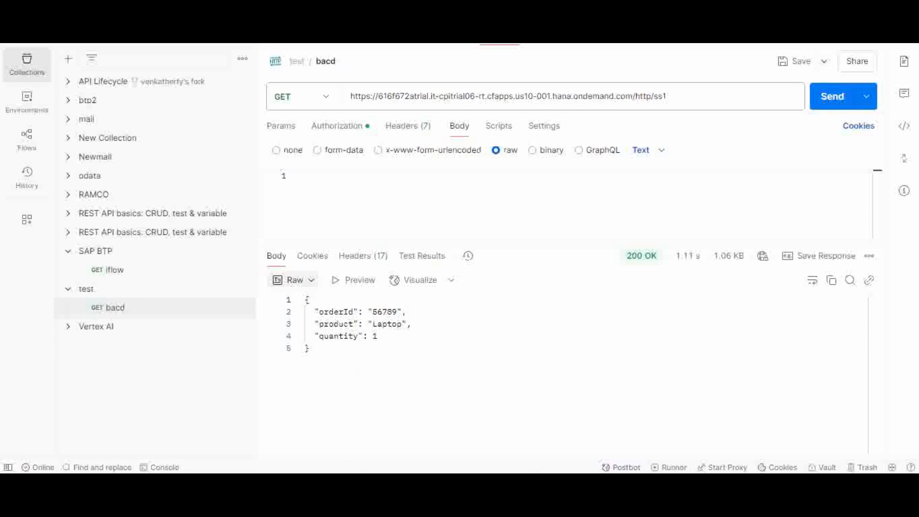
- Open the Data Stores overview from the Integrations and APIs monitor
{"action": "left_click", "coordinate": [602, 442]}
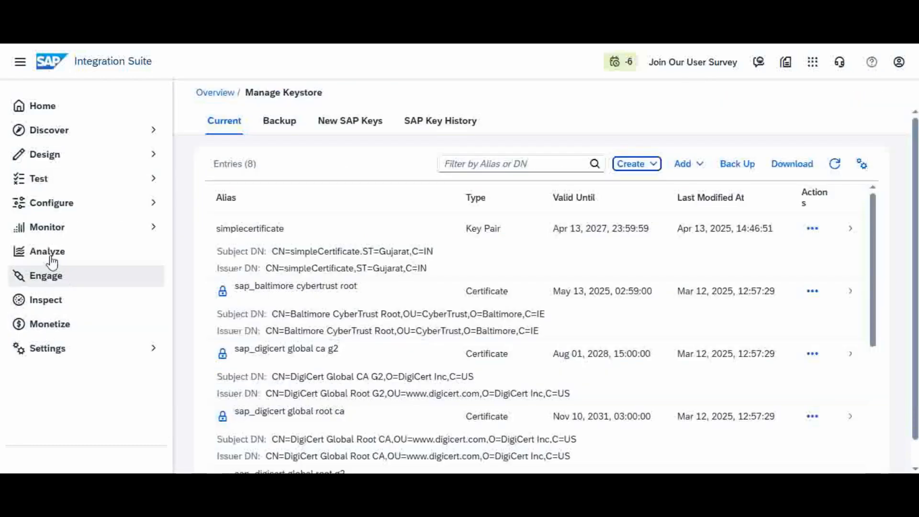
{"action": "left_click", "coordinate": [52, 231]}
{"action": "left_click", "coordinate": [66, 256]}
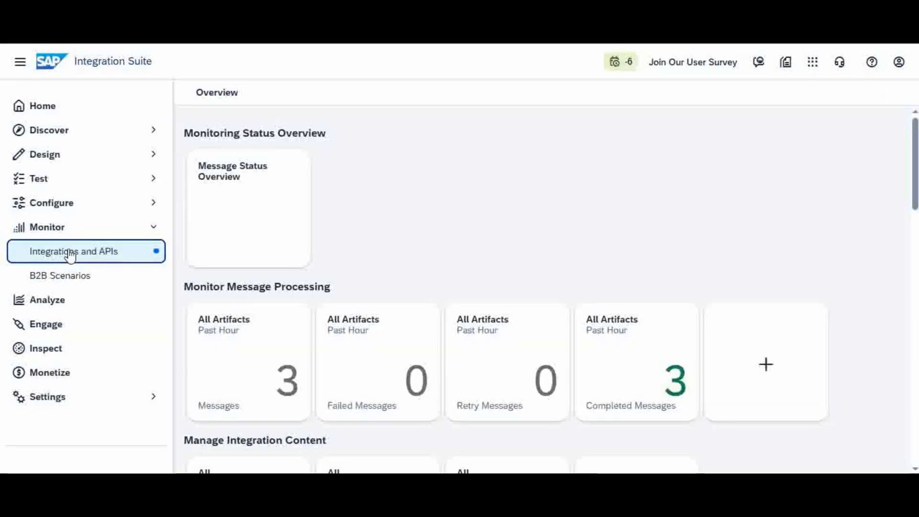
{"action": "left_click_drag", "start_coordinate": [915, 158], "coordinate": [916, 311]}
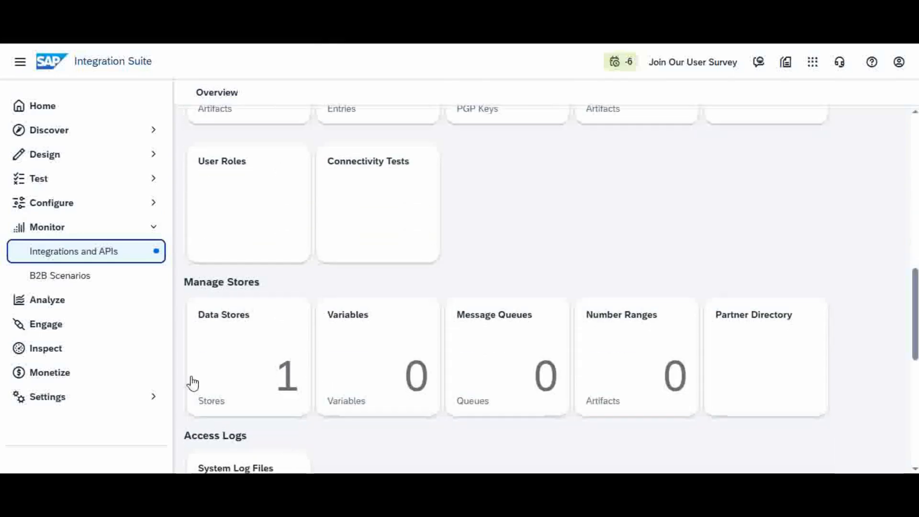
{"action": "left_click", "coordinate": [263, 369]}
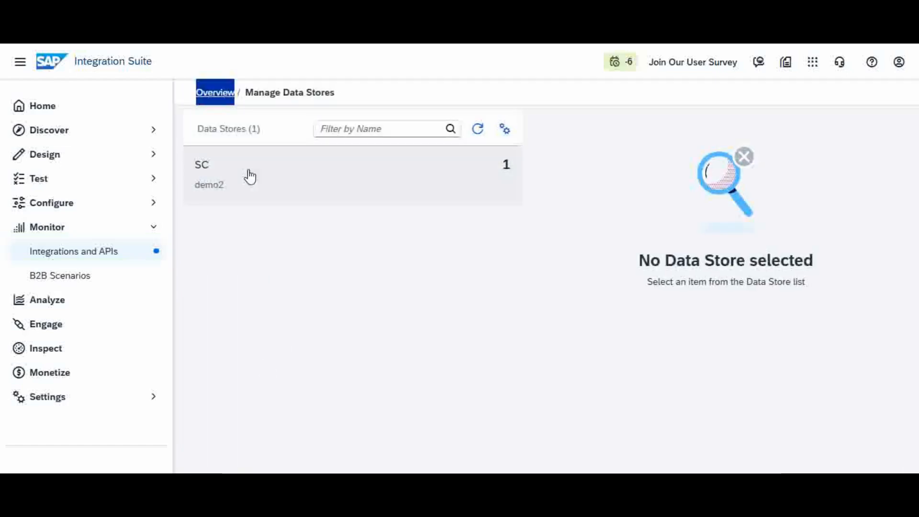
- Select the SC data store's C001 entry and download it as C001.zip
{"action": "left_click", "coordinate": [322, 177]}
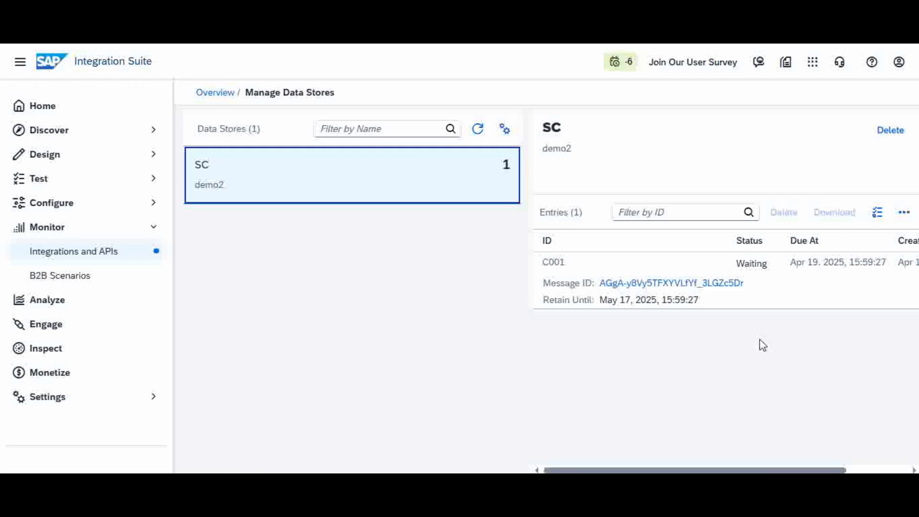
{"action": "left_click", "coordinate": [418, 187]}
{"action": "left_click", "coordinate": [669, 270]}
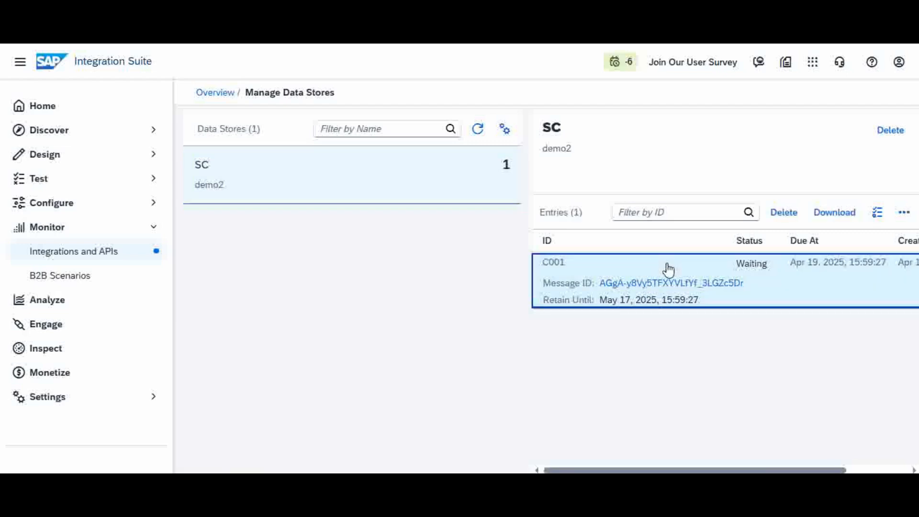
{"action": "left_click", "coordinate": [849, 217]}
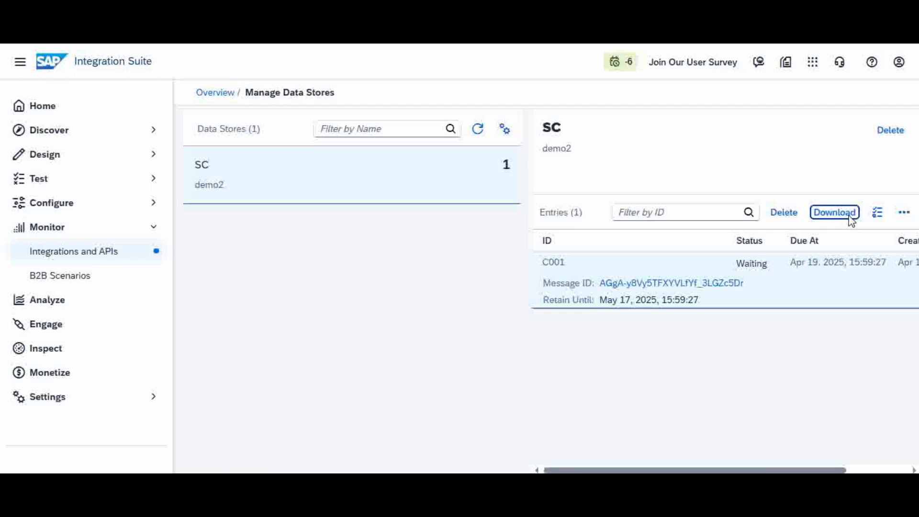
{"action": "left_click", "coordinate": [850, 216]}
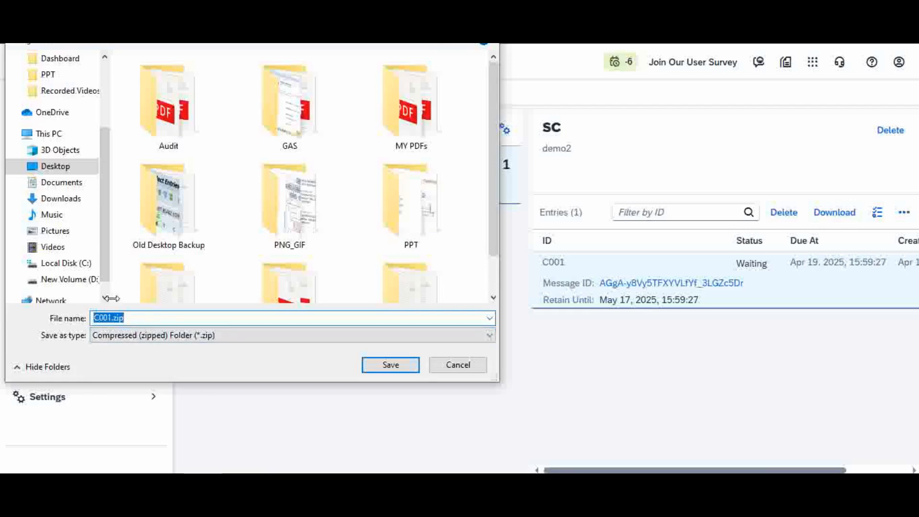
{"action": "left_click", "coordinate": [392, 369]}
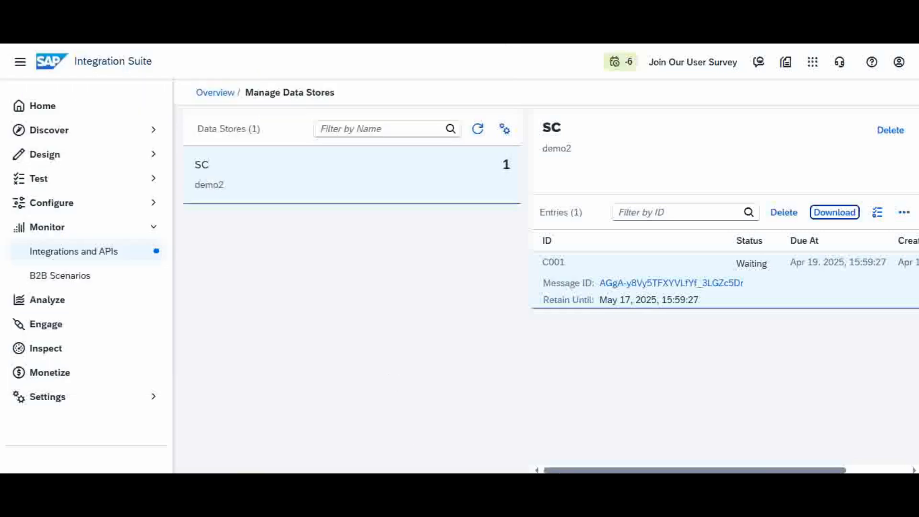
- Open the downloaded archive and view headers.prop in Notepad, then close it
{"action": "left_click", "coordinate": [676, 99]}
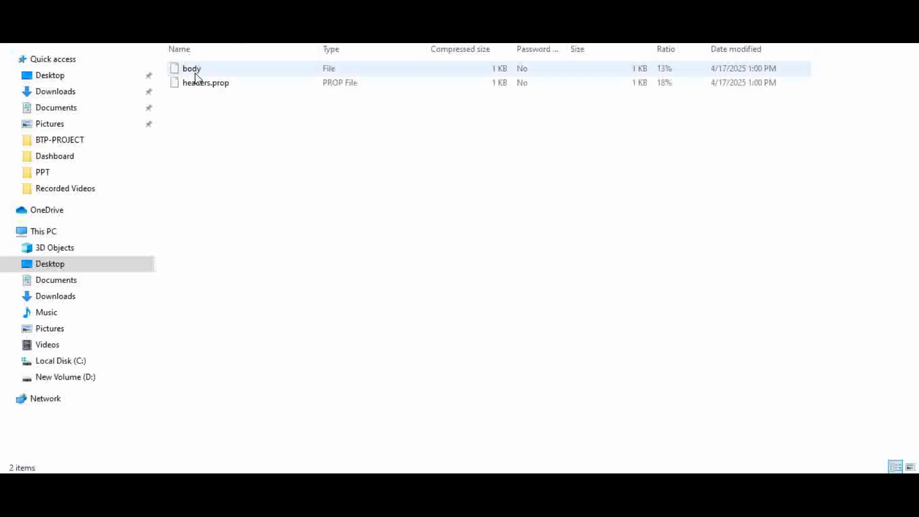
{"action": "left_click", "coordinate": [232, 91]}
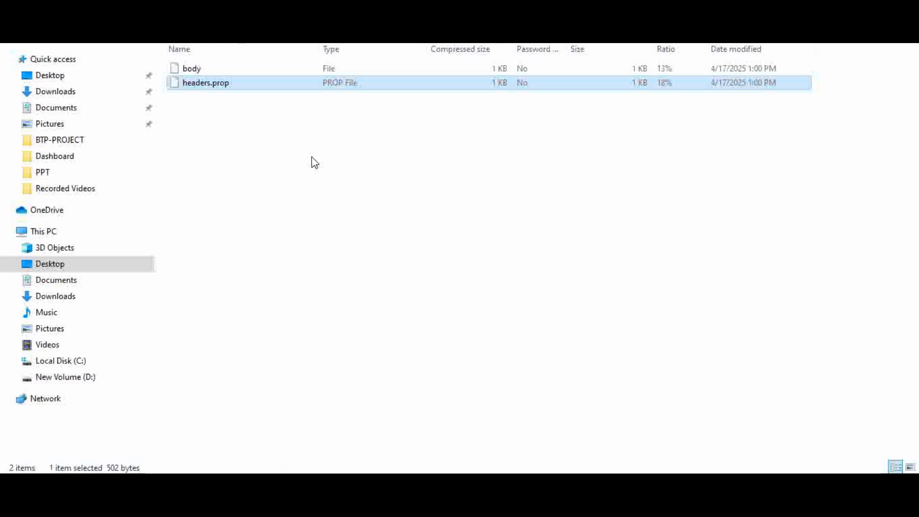
{"action": "key", "text": "Return"}
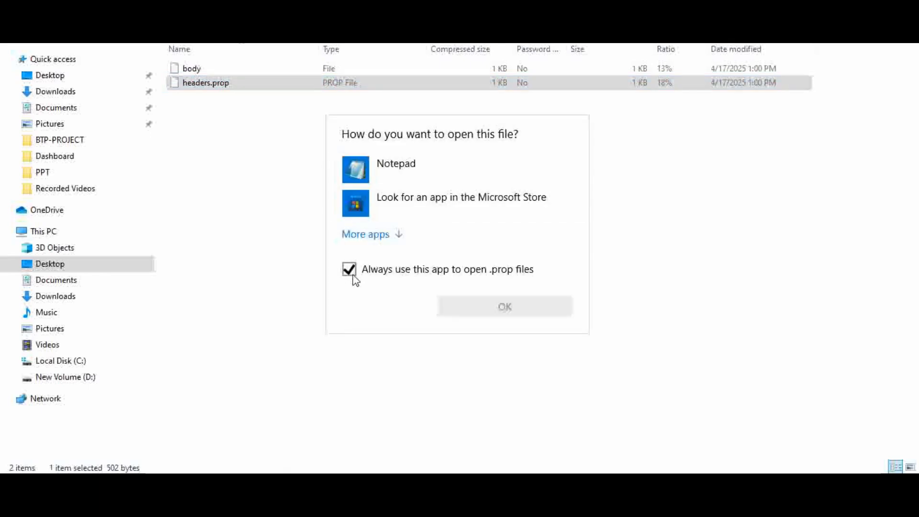
{"action": "left_click", "coordinate": [362, 276]}
{"action": "left_click", "coordinate": [394, 173]}
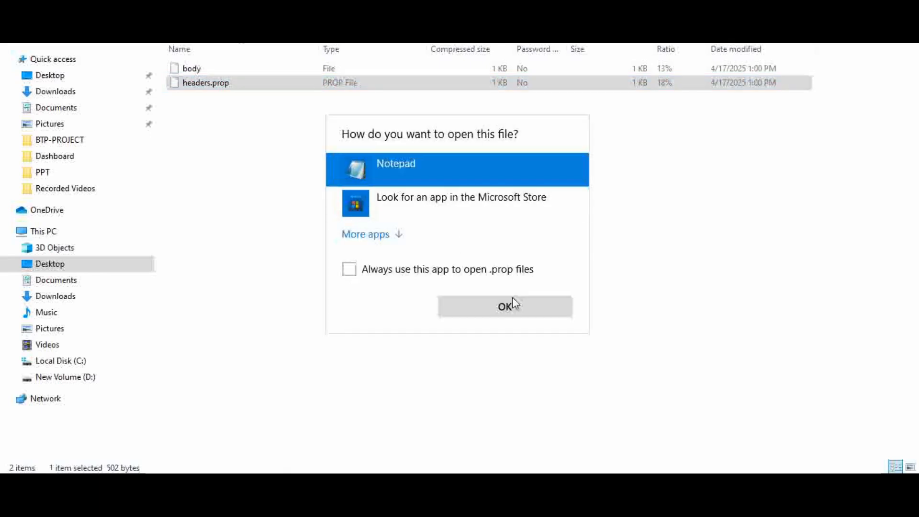
{"action": "left_click", "coordinate": [502, 308]}
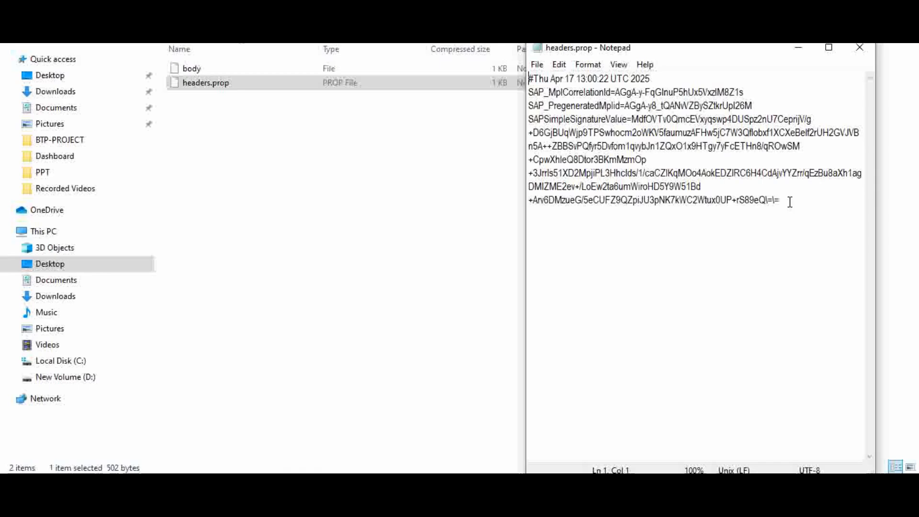
{"action": "left_click_drag", "start_coordinate": [782, 199], "coordinate": [691, 140]}
{"action": "left_click_drag", "start_coordinate": [591, 88], "coordinate": [520, 82]}
{"action": "left_click", "coordinate": [656, 269]}
{"action": "left_click", "coordinate": [860, 47]}
- Open the body file from the archive in Notepad and review its JSON content
{"action": "double_click", "coordinate": [206, 68]}
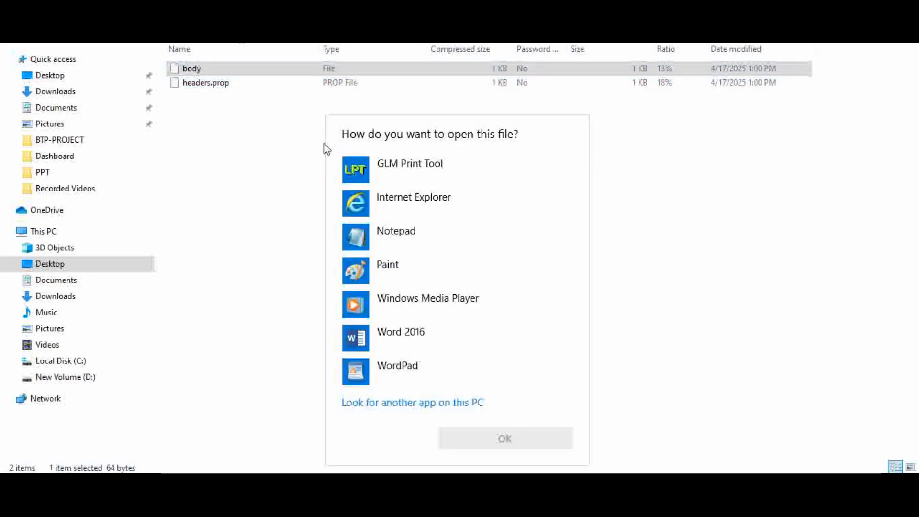
{"action": "left_click", "coordinate": [441, 239]}
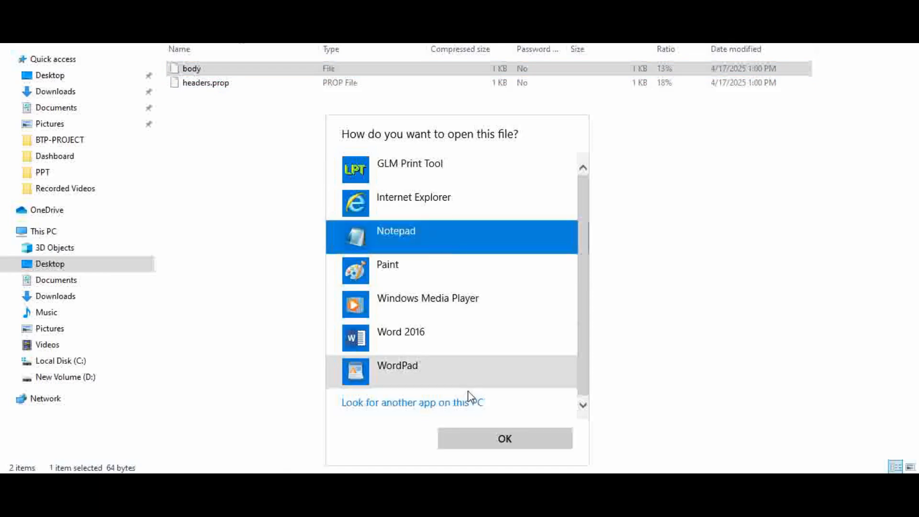
{"action": "left_click", "coordinate": [506, 440]}
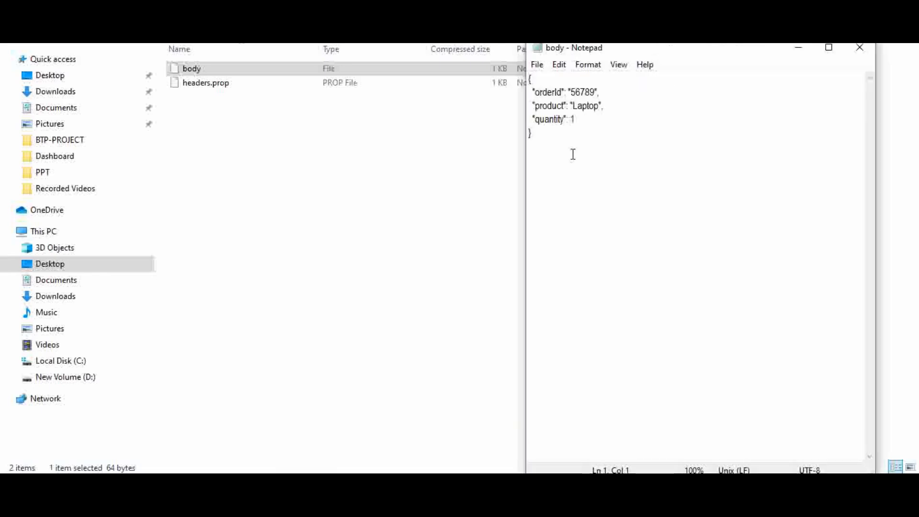
{"action": "left_click_drag", "start_coordinate": [532, 135], "coordinate": [520, 76]}
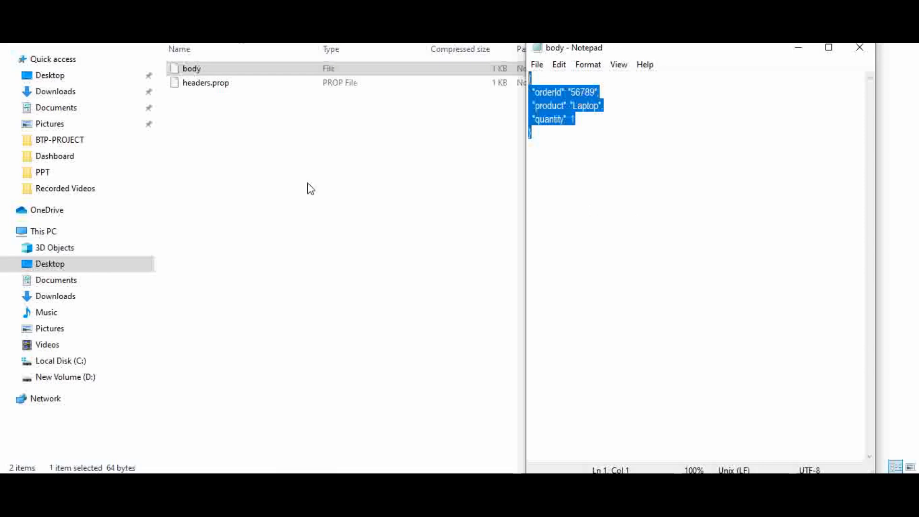
{"action": "left_click", "coordinate": [217, 85]}
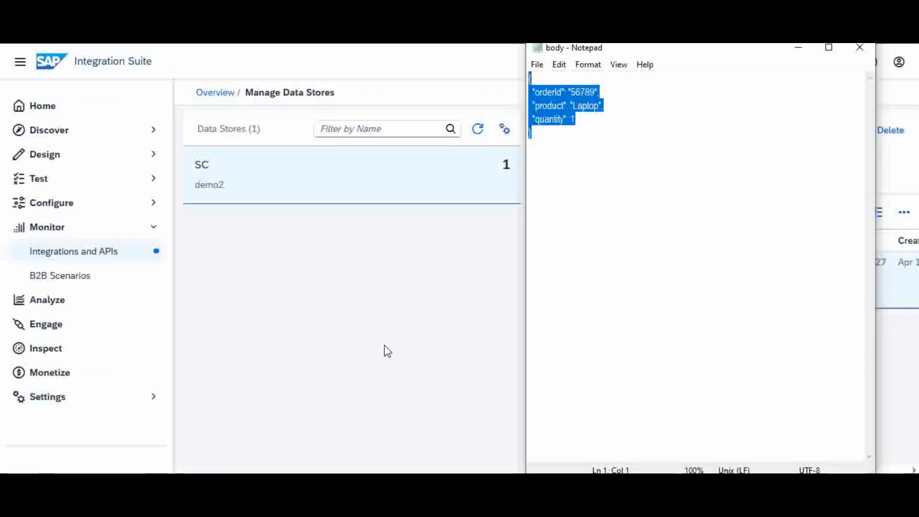
{"action": "left_click", "coordinate": [387, 351]}
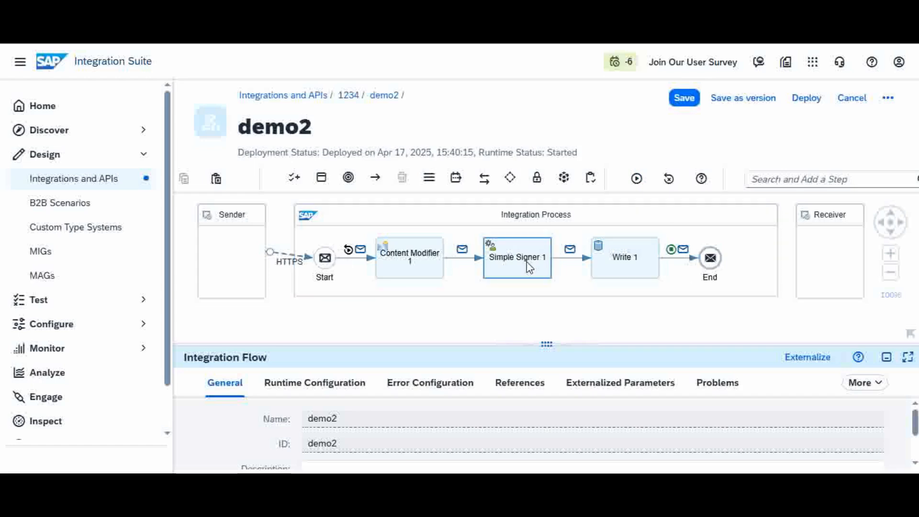
- Review the Simple Signer step's processing settings in the demo2 integration flow
{"action": "left_click", "coordinate": [508, 261]}
{"action": "left_click", "coordinate": [289, 382]}
{"action": "left_click_drag", "start_coordinate": [346, 314], "coordinate": [361, 301]}
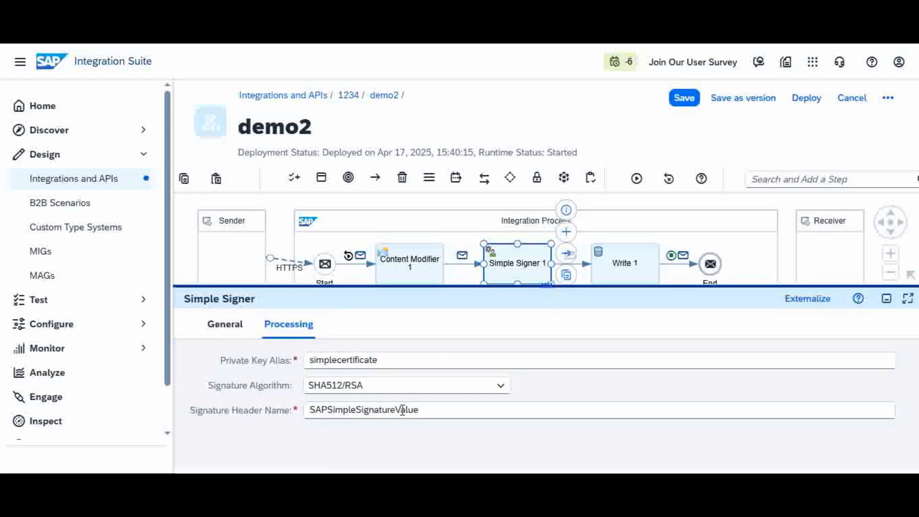
{"action": "left_click_drag", "start_coordinate": [458, 297], "coordinate": [467, 353]}
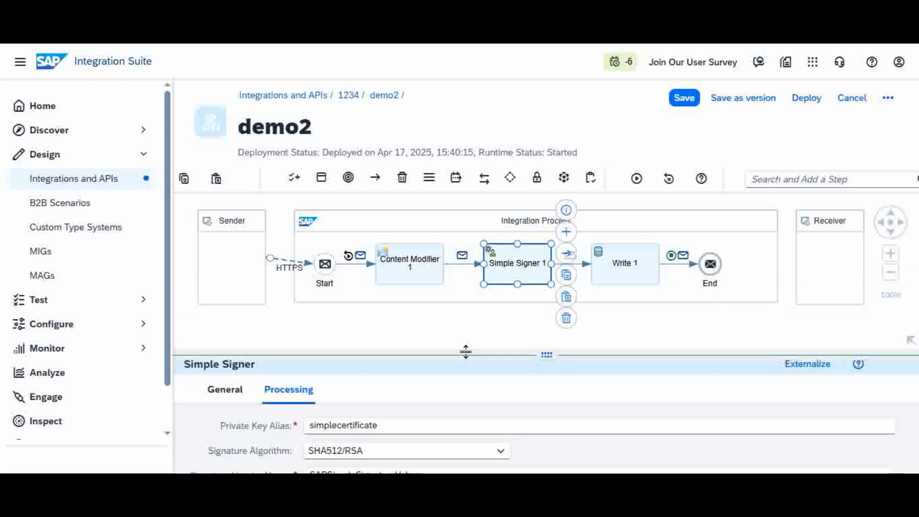